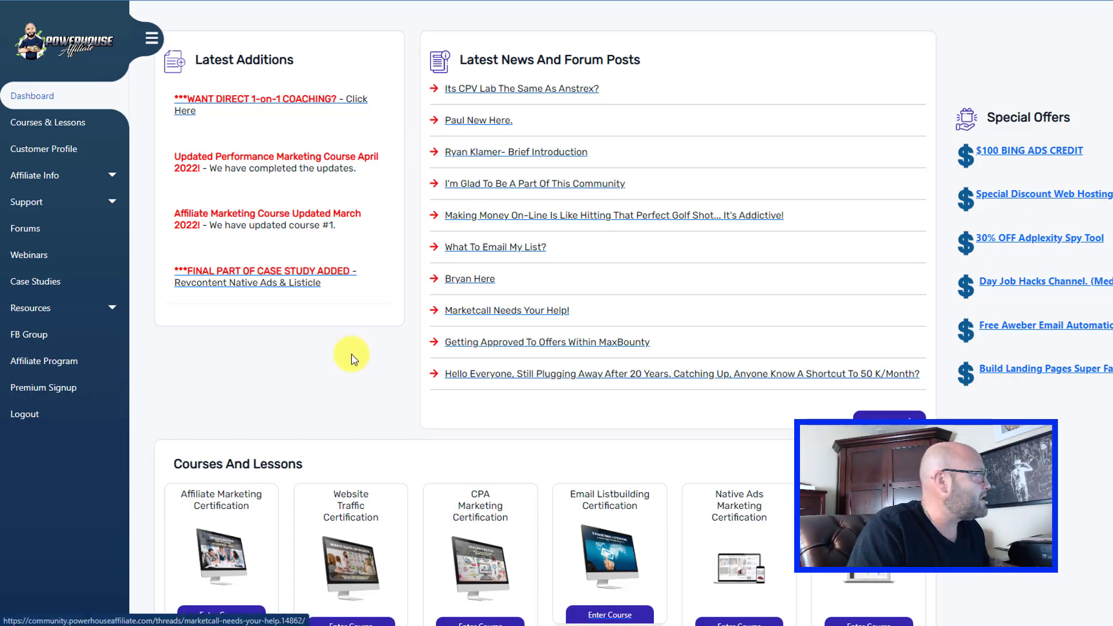
Open the Landing Page Templates library and scroll down to the Sweeps Survey template title.
click(107, 311)
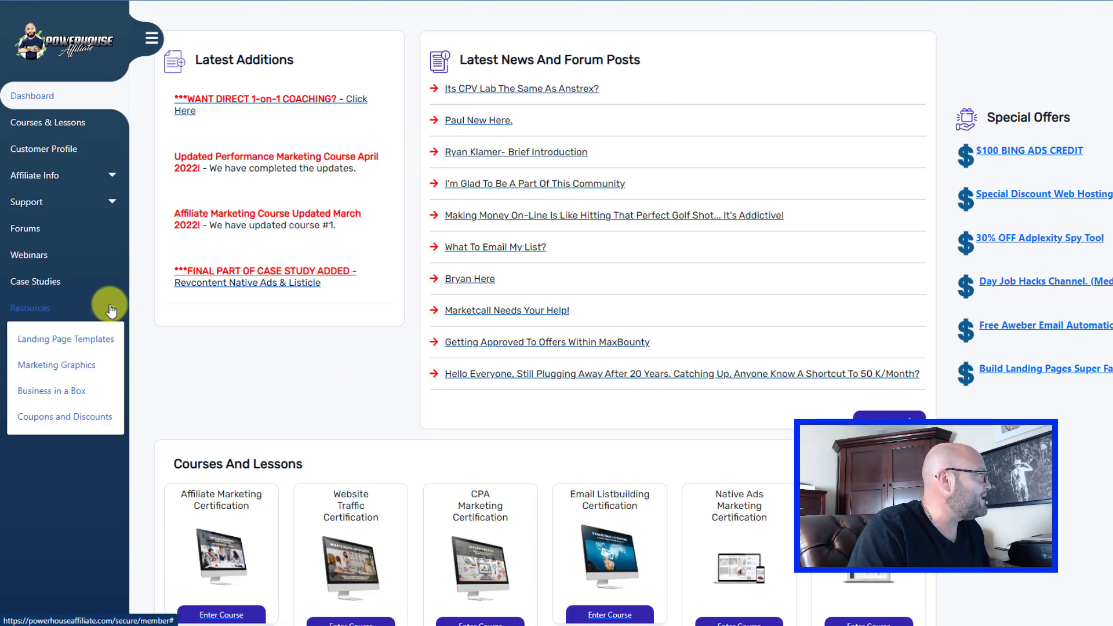
click(71, 342)
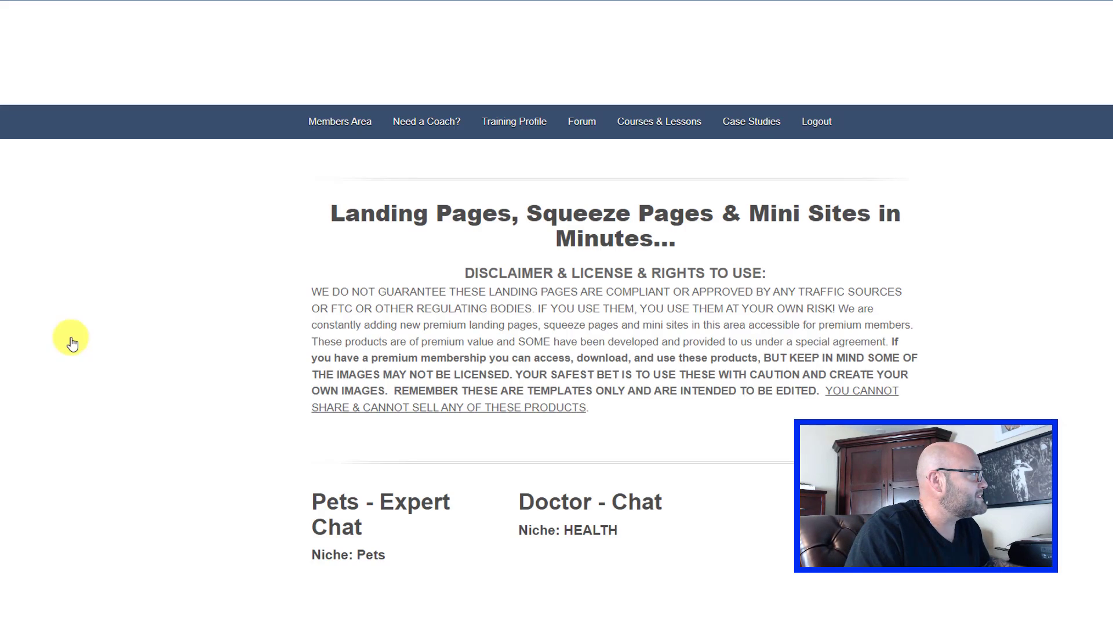
scroll(72, 348, down, 9)
scroll(72, 351, down, 4)
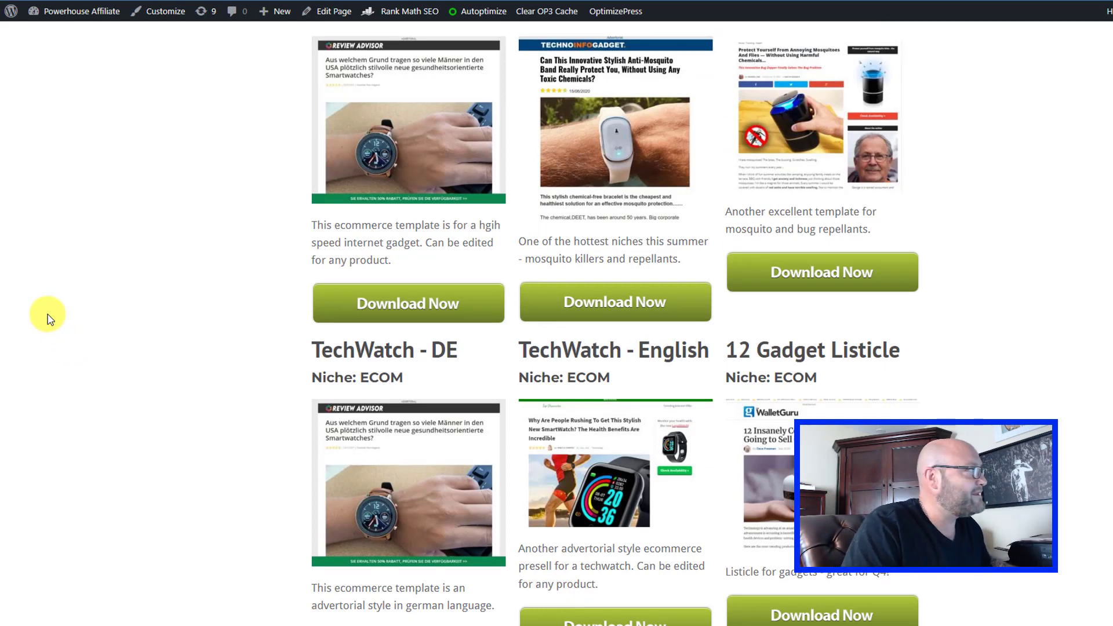
scroll(9, 316, down, 7)
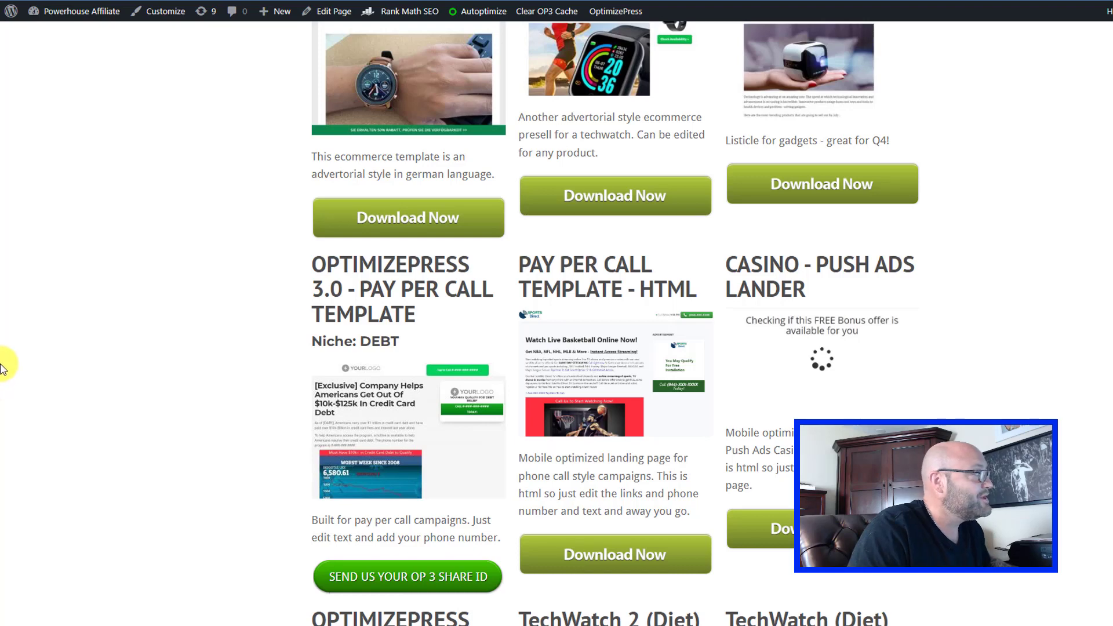
scroll(112, 368, down, 6)
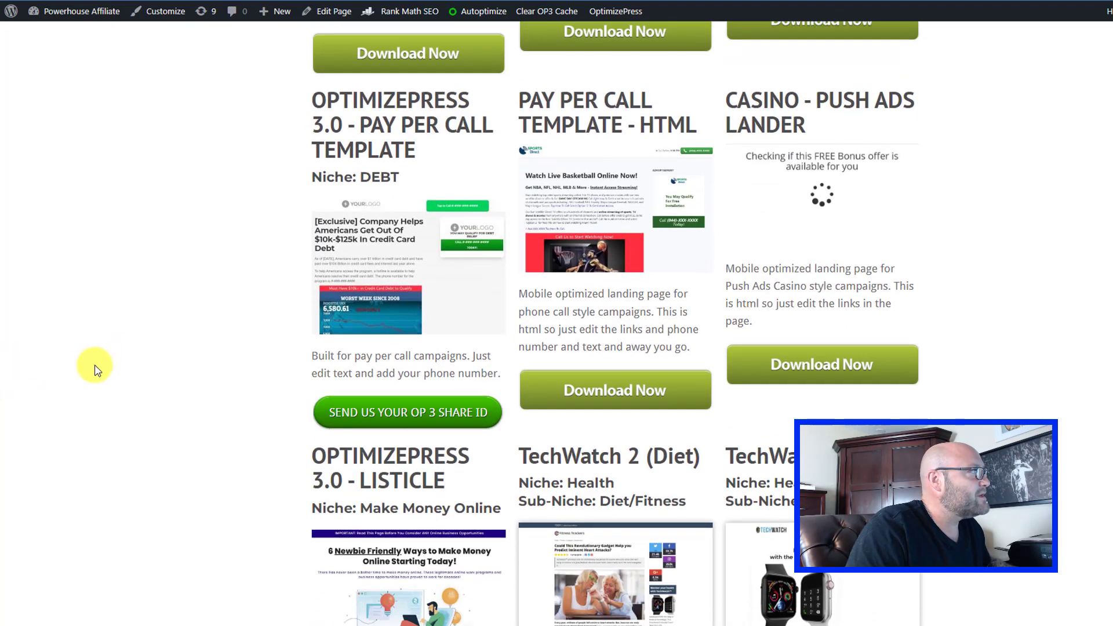
scroll(504, 398, down, 9)
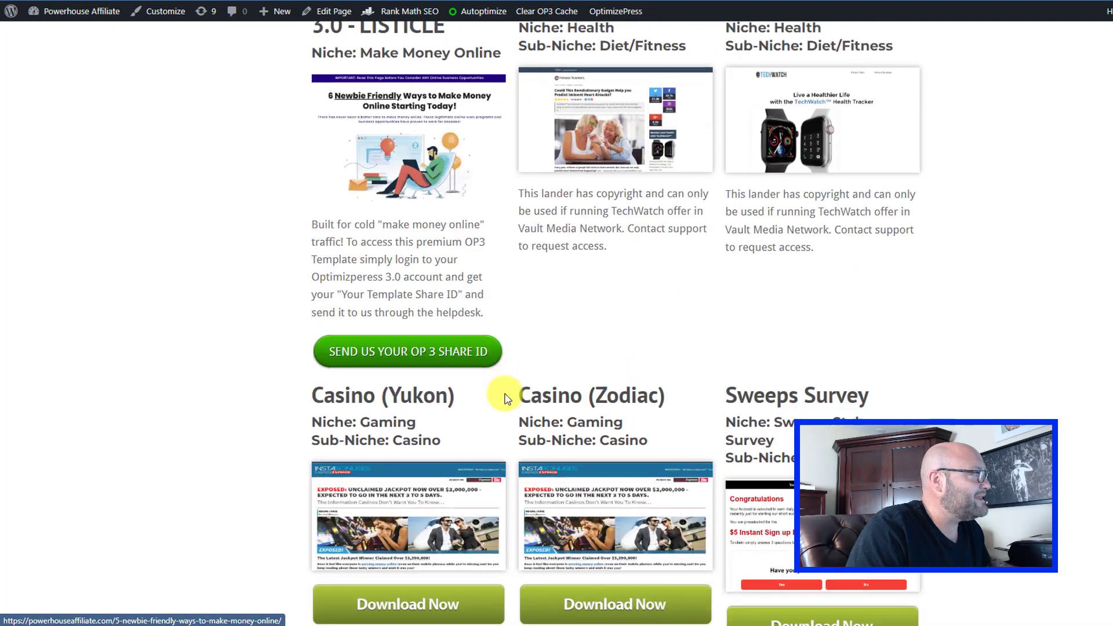
drag(754, 153, 846, 153)
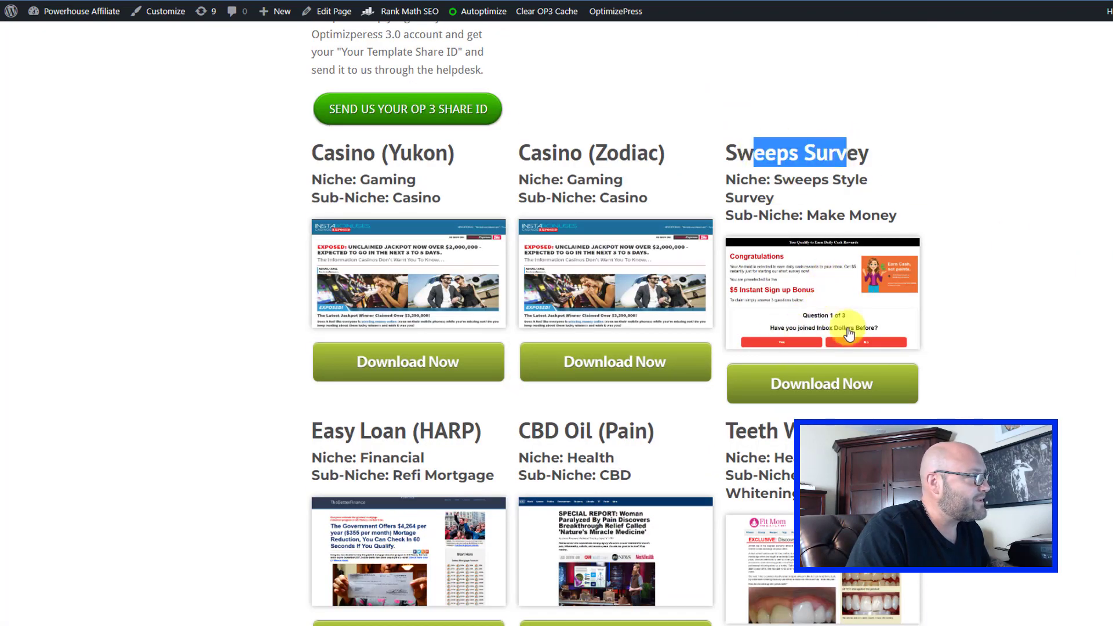
Scroll further down and highlight the Dating (Survey) template title.
scroll(721, 298, down, 5)
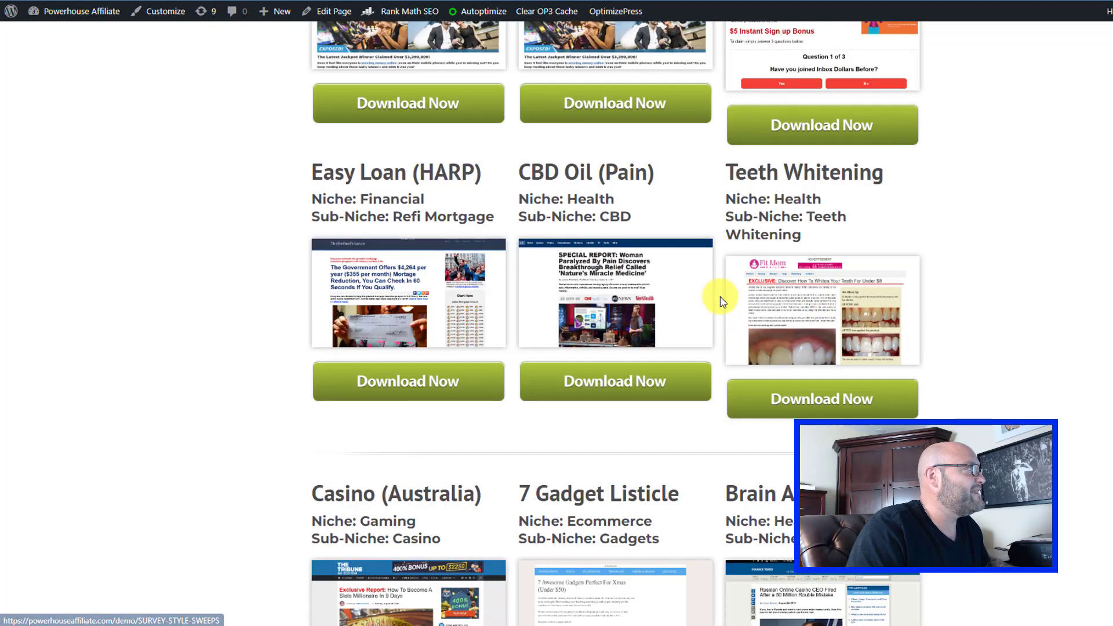
scroll(720, 298, down, 16)
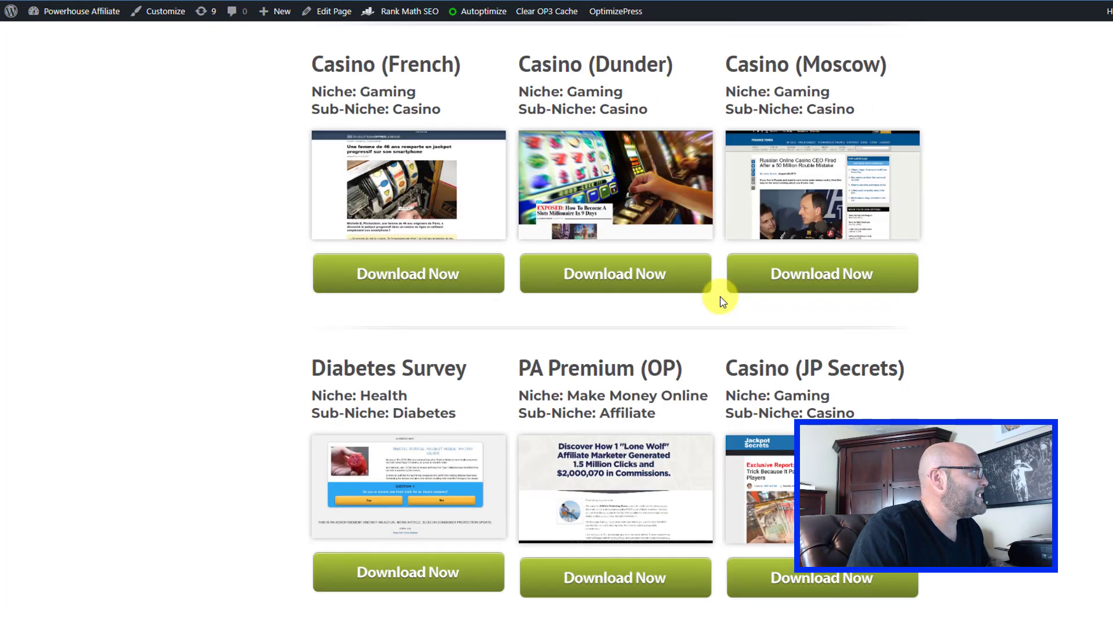
scroll(216, 163, up, 3)
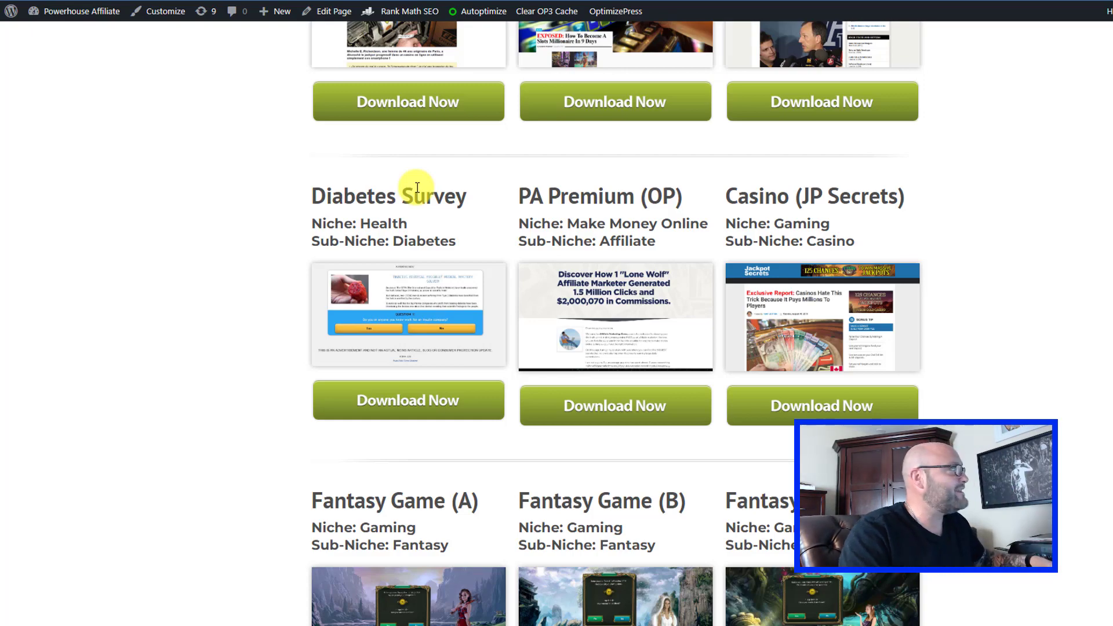
scroll(303, 259, down, 3)
scroll(301, 260, down, 6)
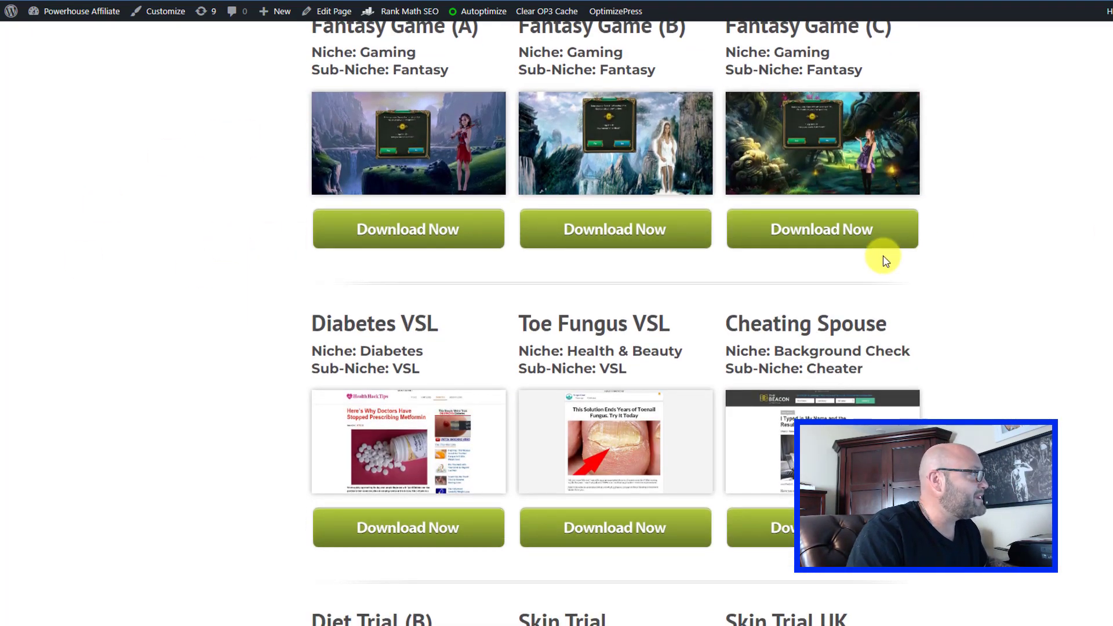
scroll(880, 259, down, 16)
scroll(882, 259, down, 4)
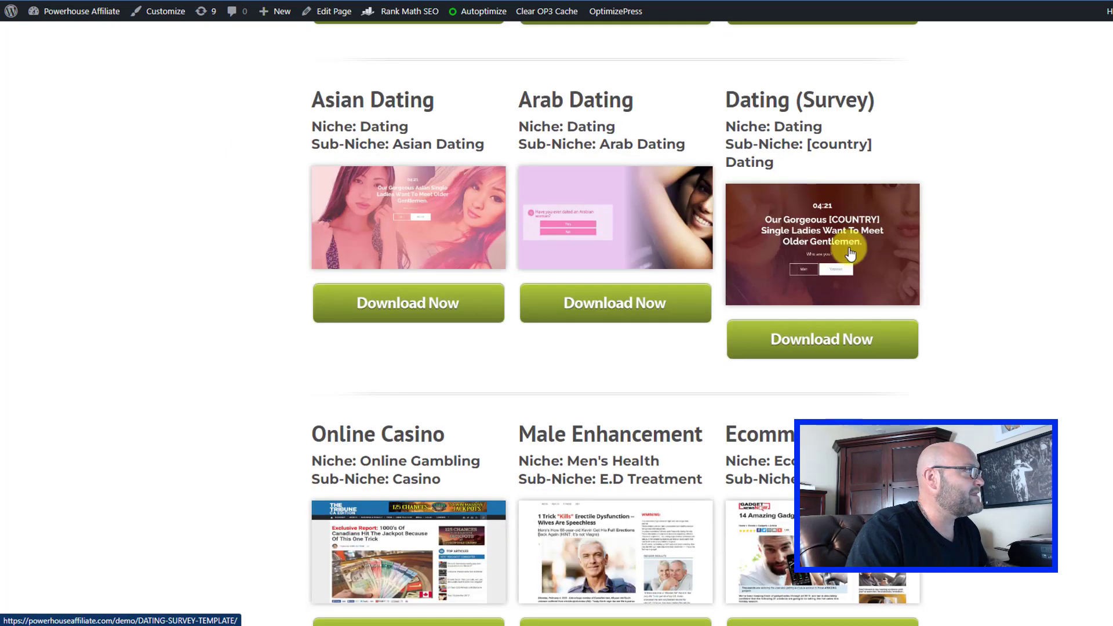
drag(751, 100, 860, 100)
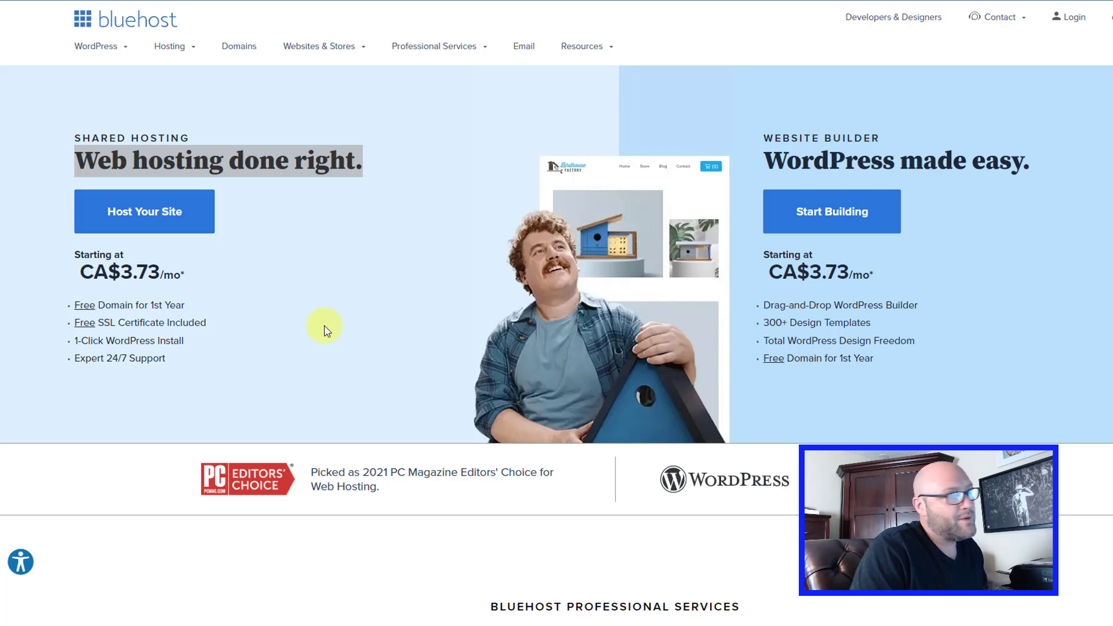
Switch to the HostGator homepage tab showing shared hosting from $2.75/mo.
key(ctrl+Tab)
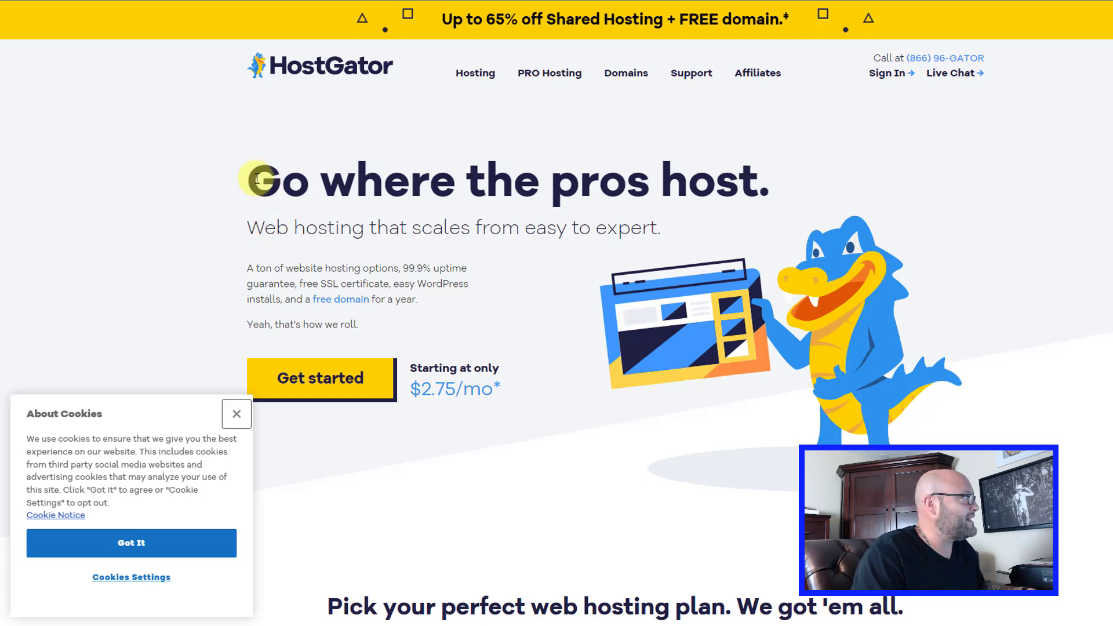
Highlight the HostGator headline and intro text, then clear the selection.
drag(259, 179, 460, 298)
click(461, 305)
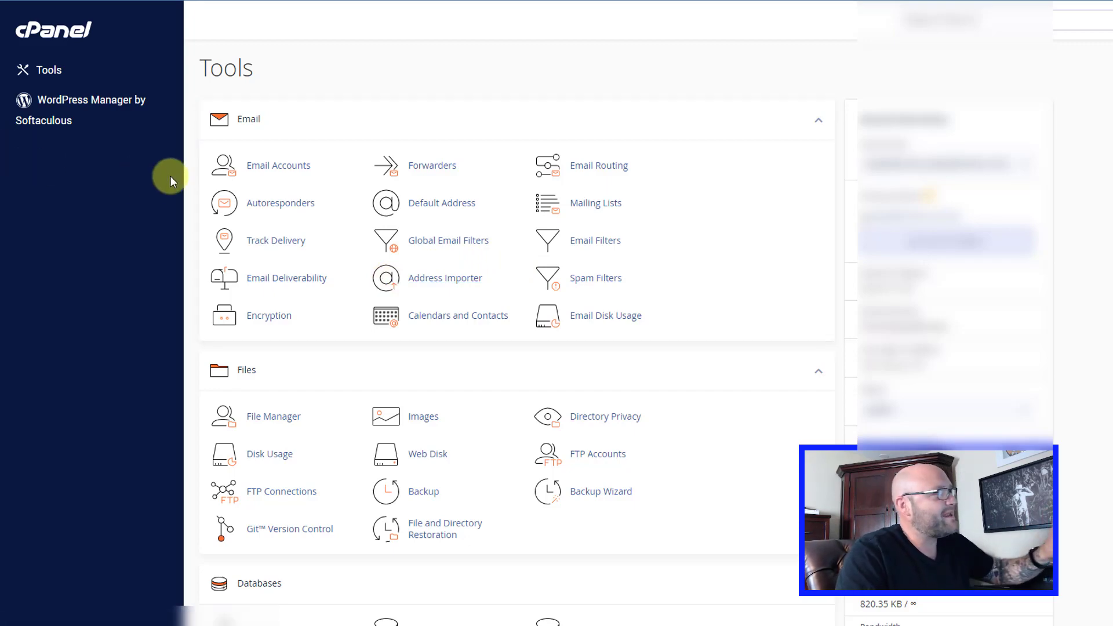
Scroll through the cPanel Tools sections and settle on the Files group with File Manager.
scroll(478, 263, down, 6)
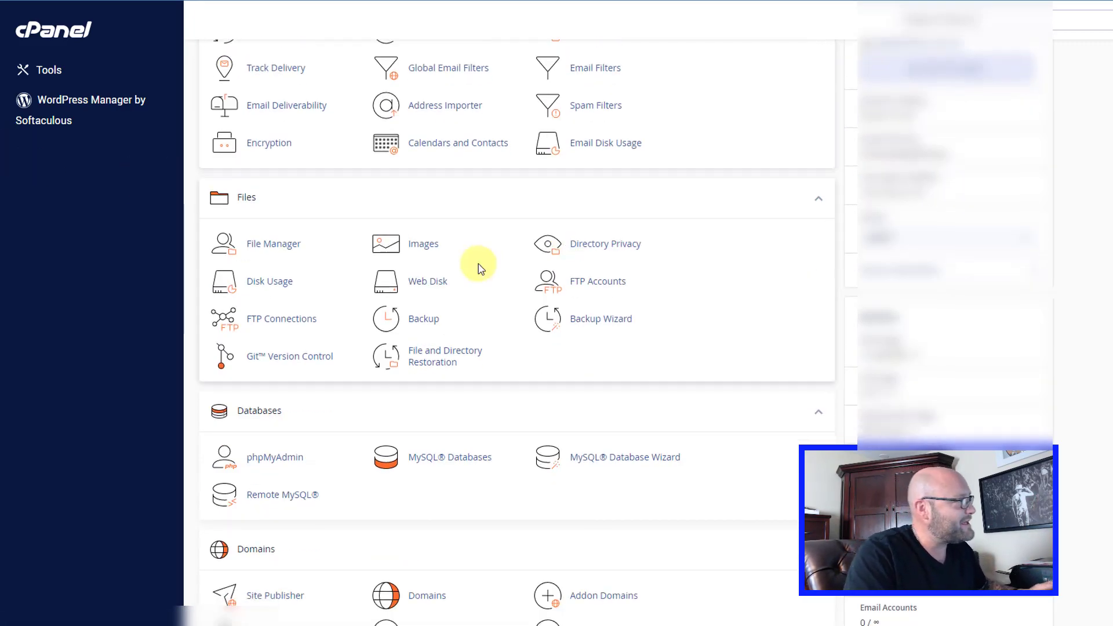
scroll(478, 263, down, 10)
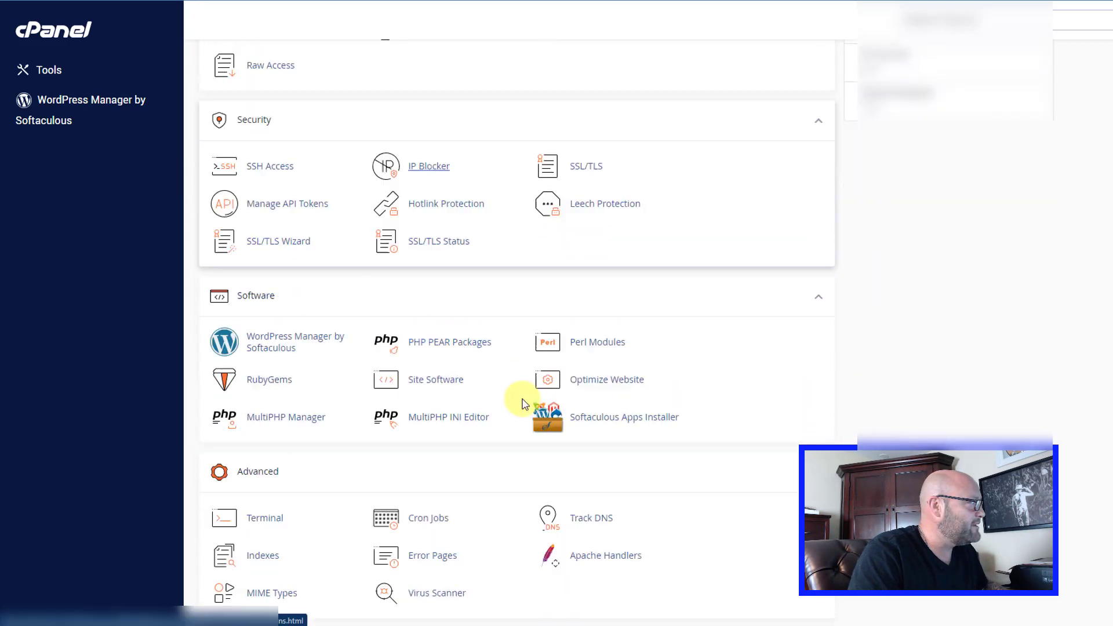
scroll(512, 405, up, 16)
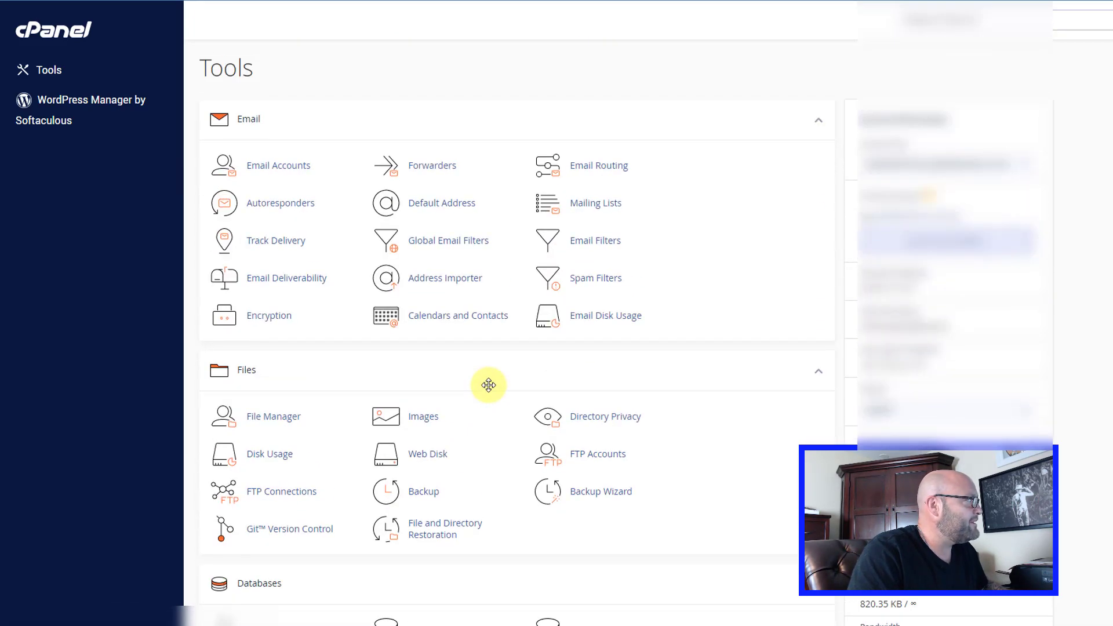
scroll(494, 355, down, 3)
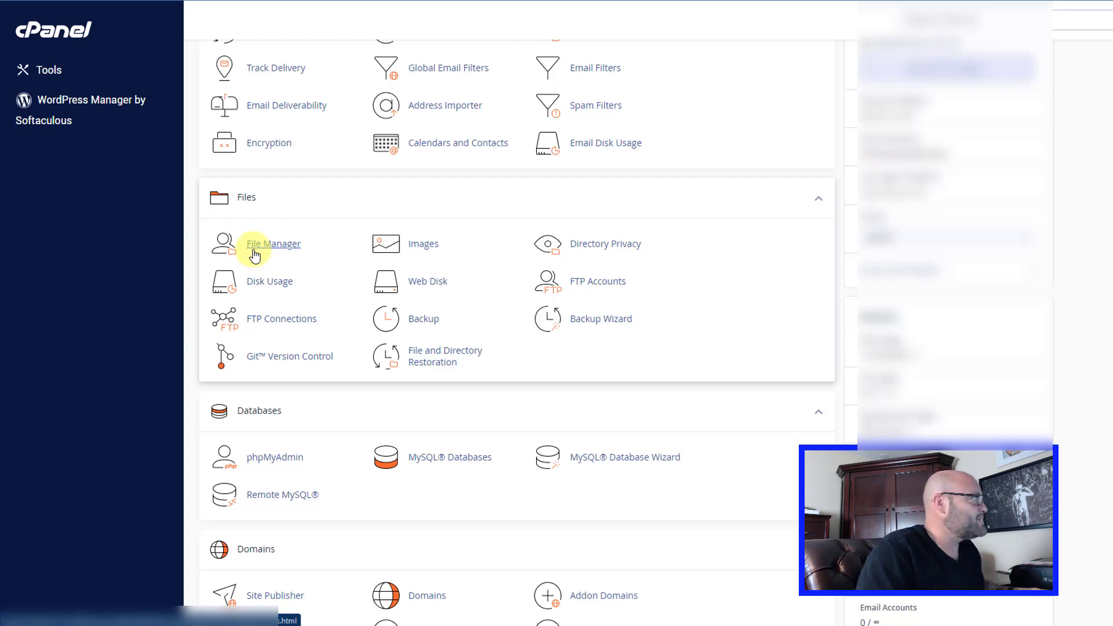
Open File Manager and go into the public_html folder.
click(279, 248)
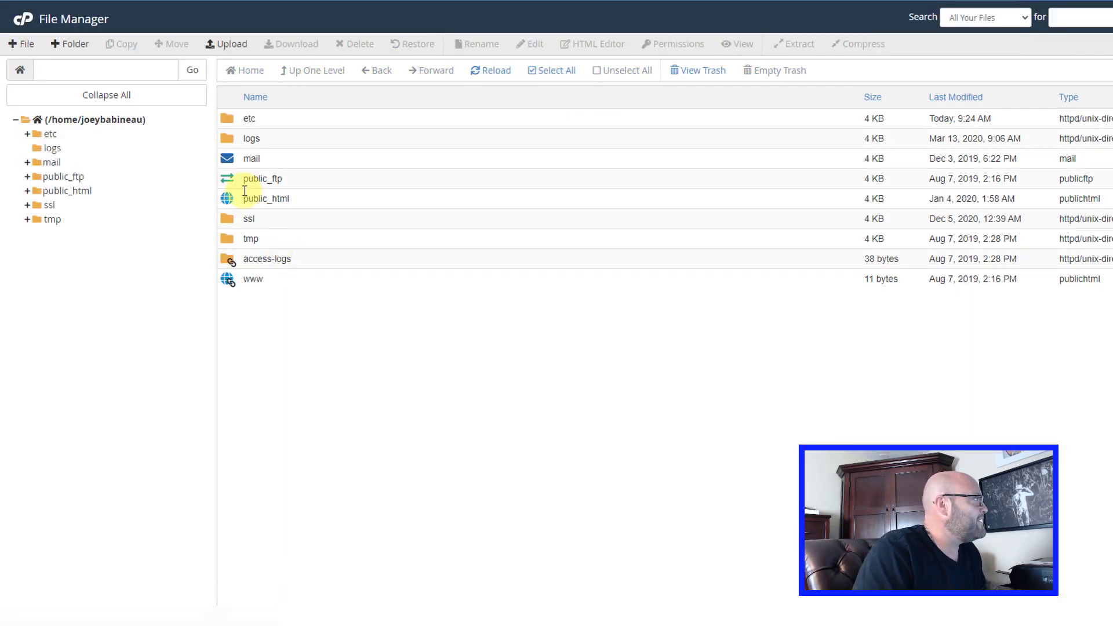
click(256, 196)
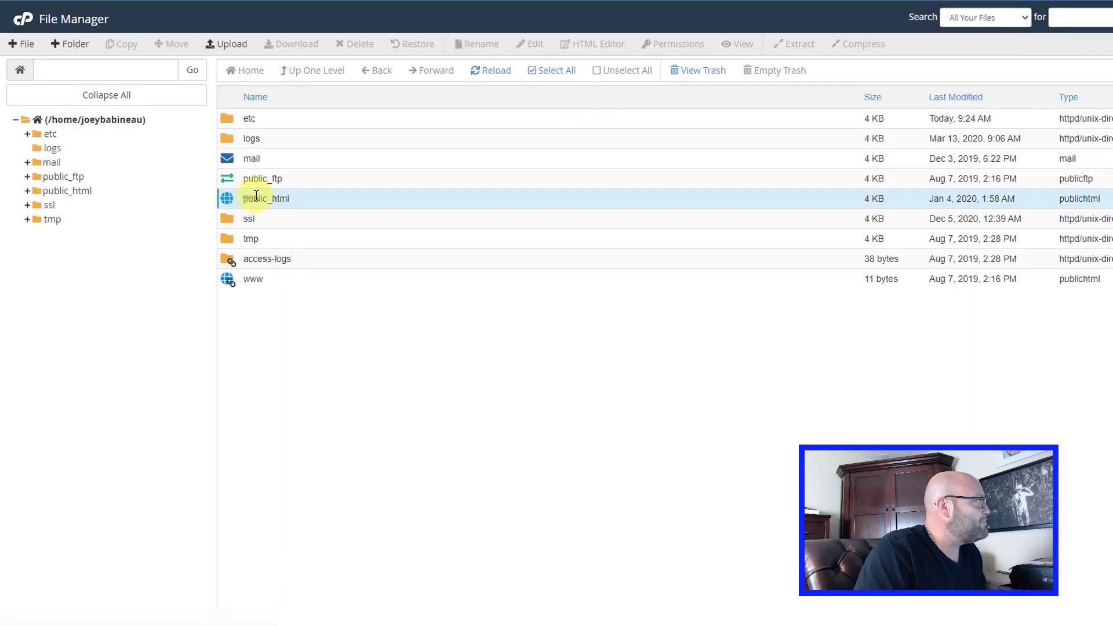
double_click(288, 200)
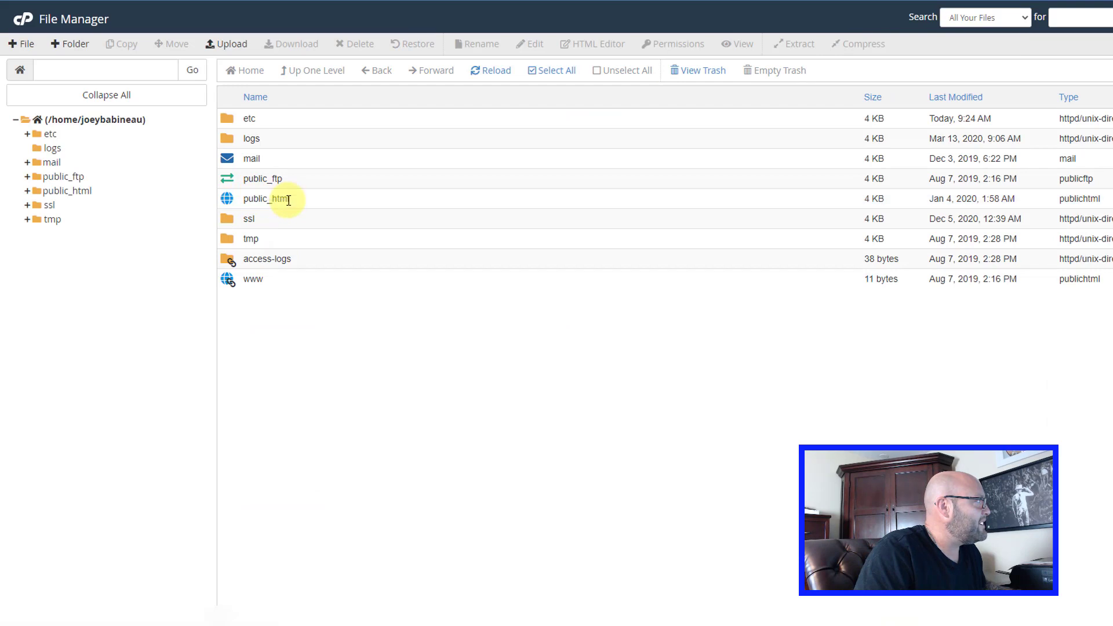
double_click(227, 199)
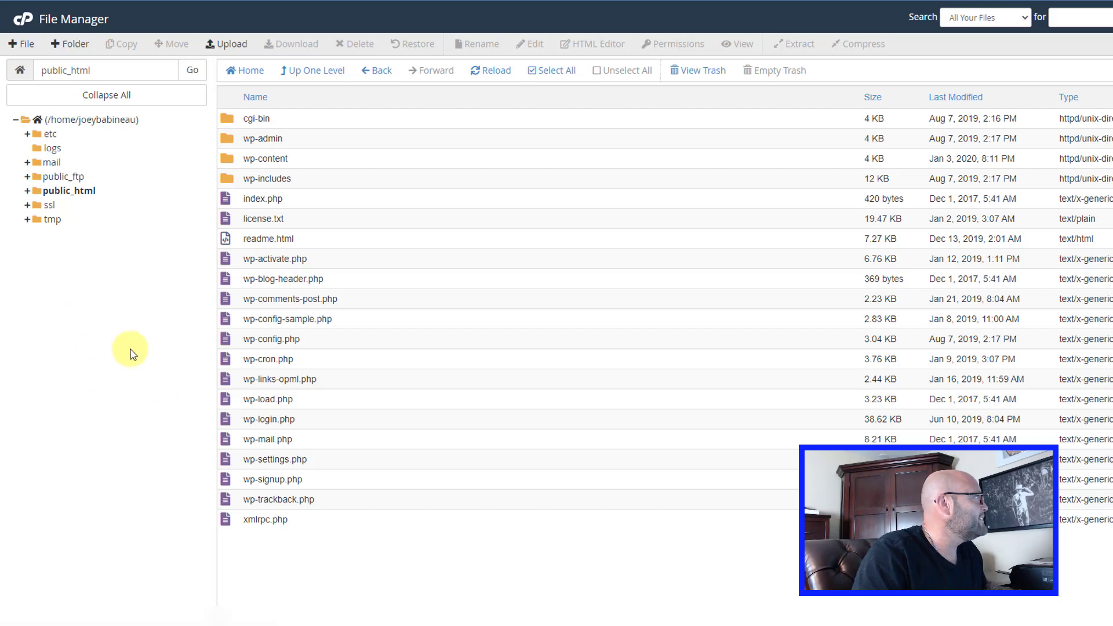
Create a 'dating' folder in public_html and open it.
click(67, 47)
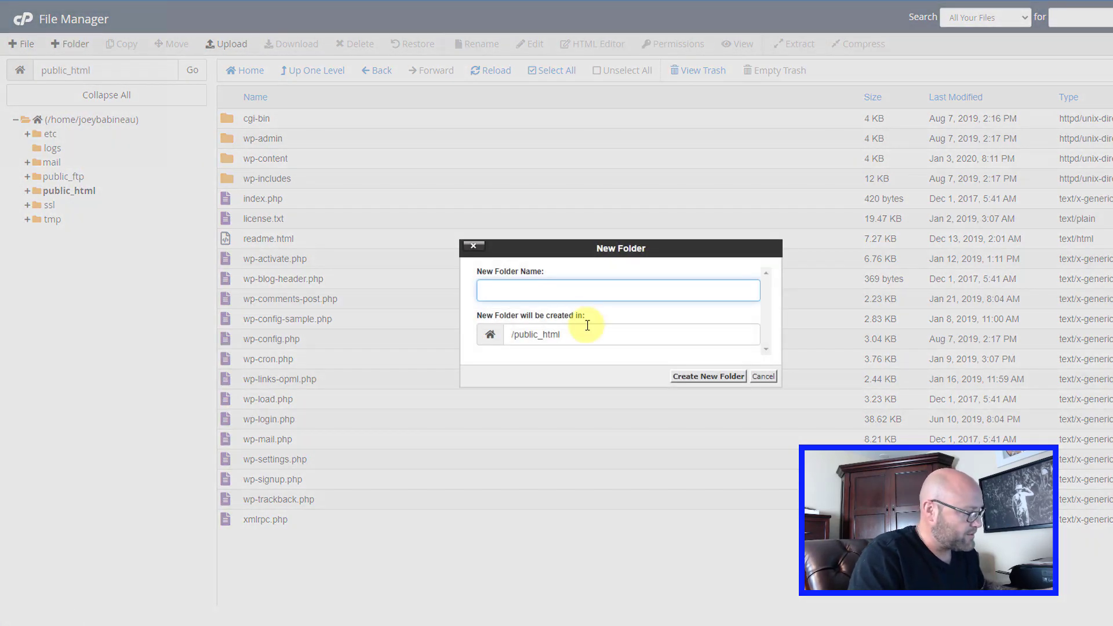
text(dating)
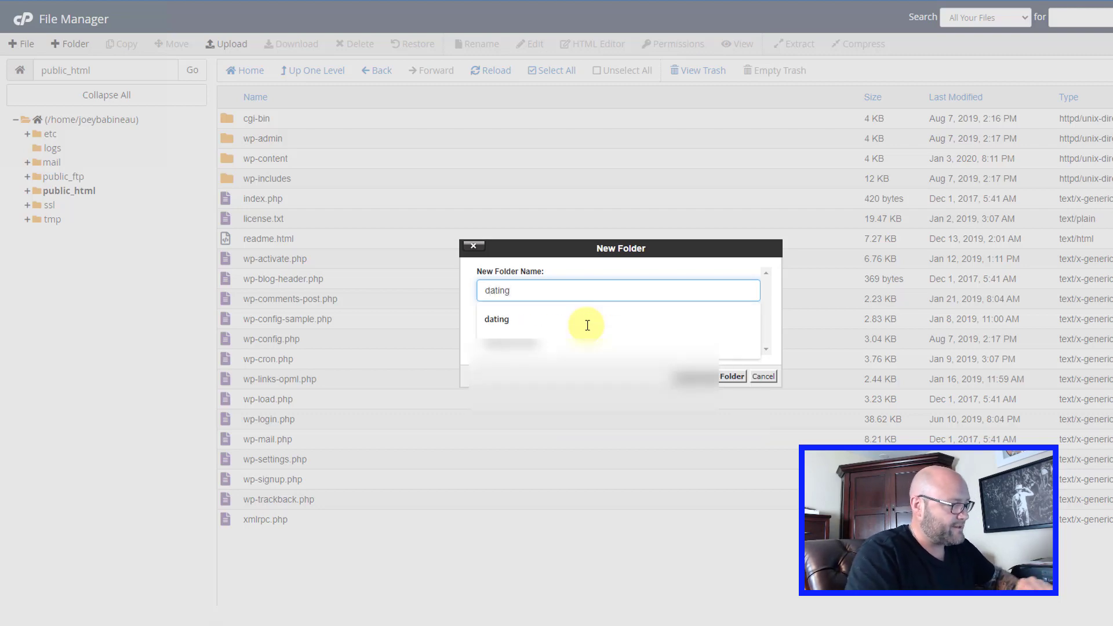
key(Return)
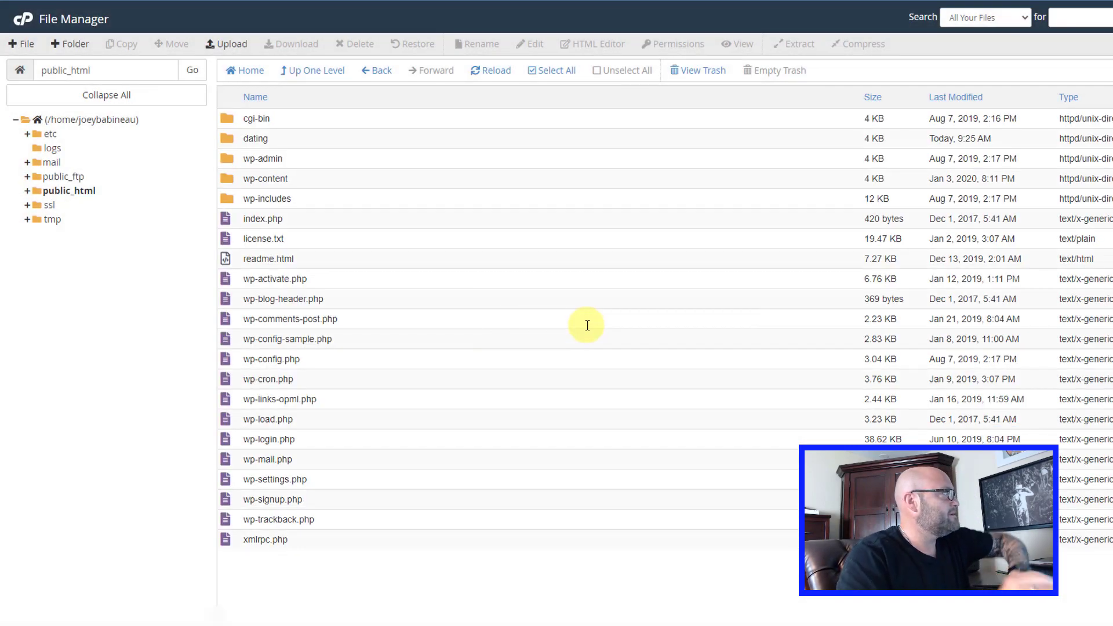
double_click(231, 139)
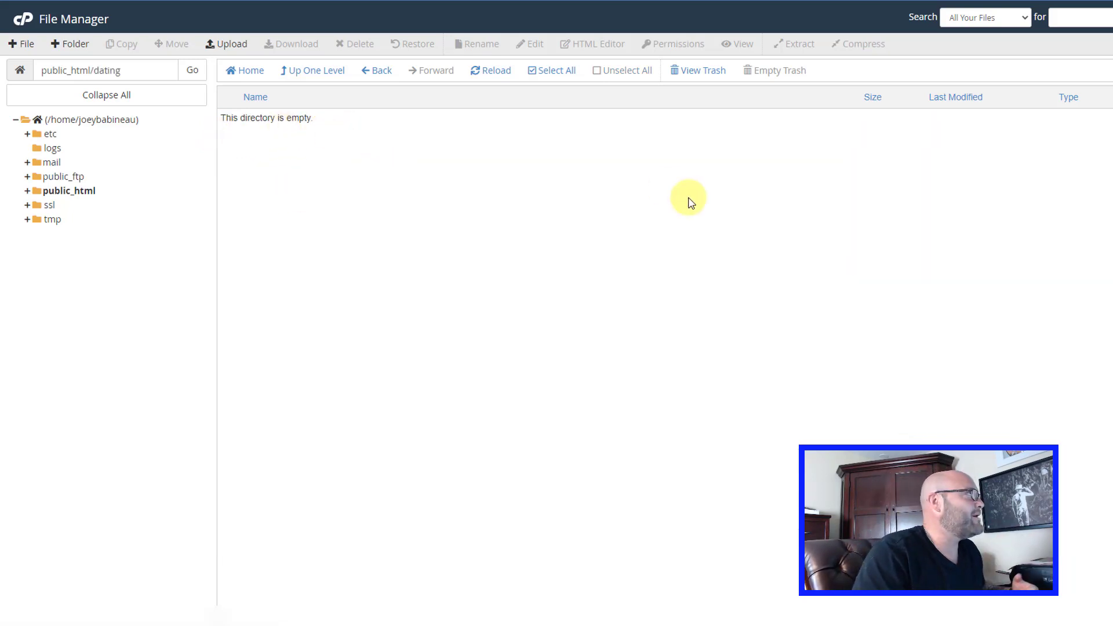
Back on Powerhouse Affiliate, download the Dating (Survey) landing page template.
key(ctrl+Tab)
key(ctrl+Tab)
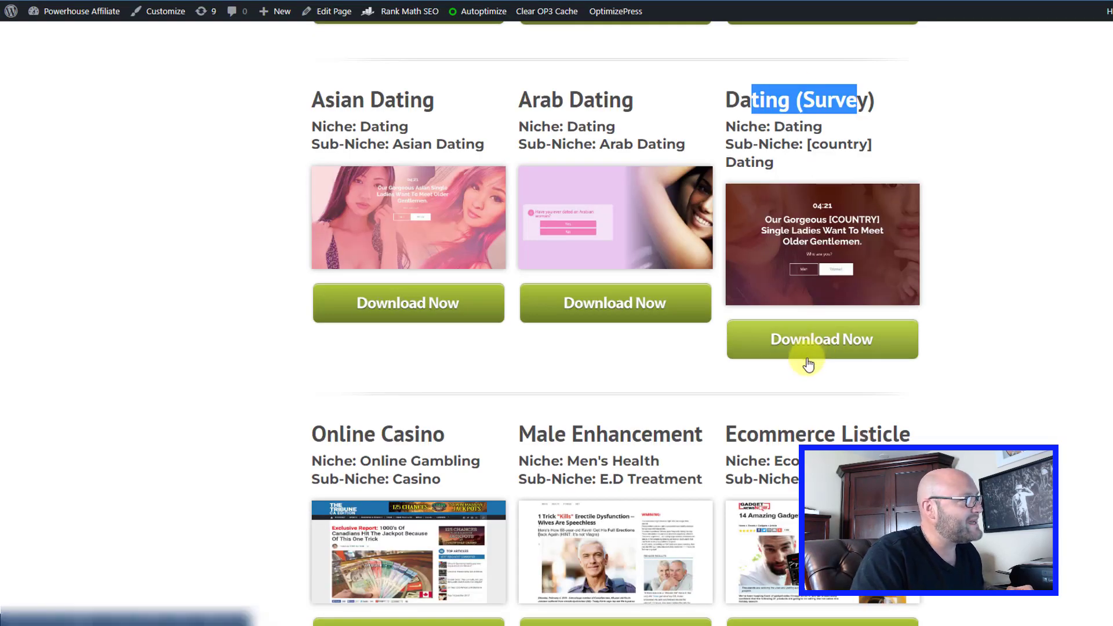
click(821, 346)
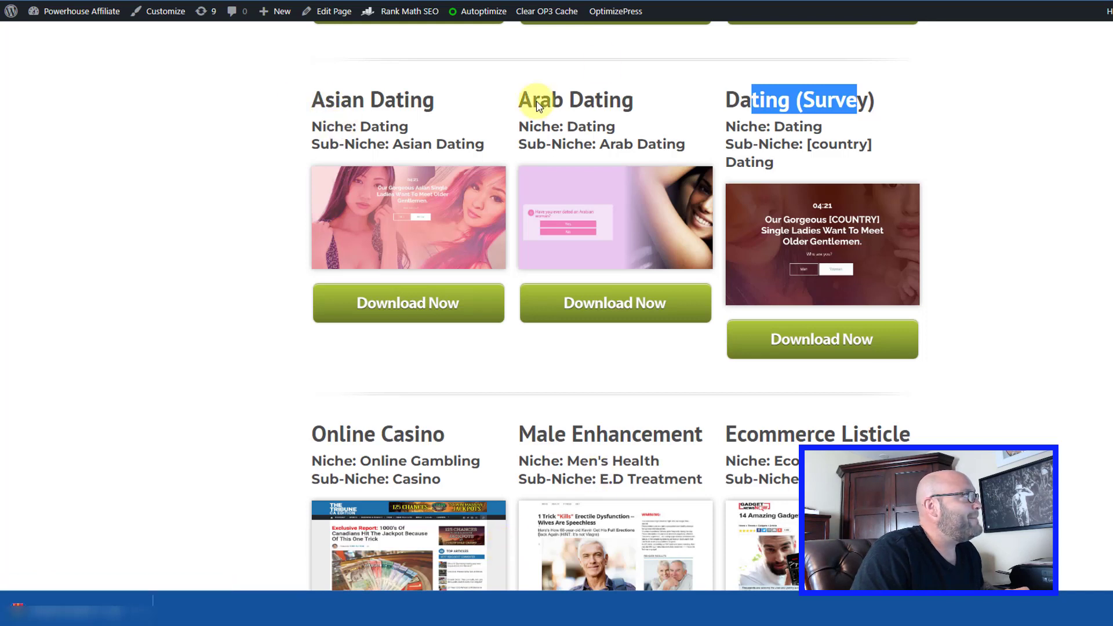
Upload DATING-SURVEY-TEMPLATE.zip into public_html/dating and return to the folder listing.
key(ctrl+Tab)
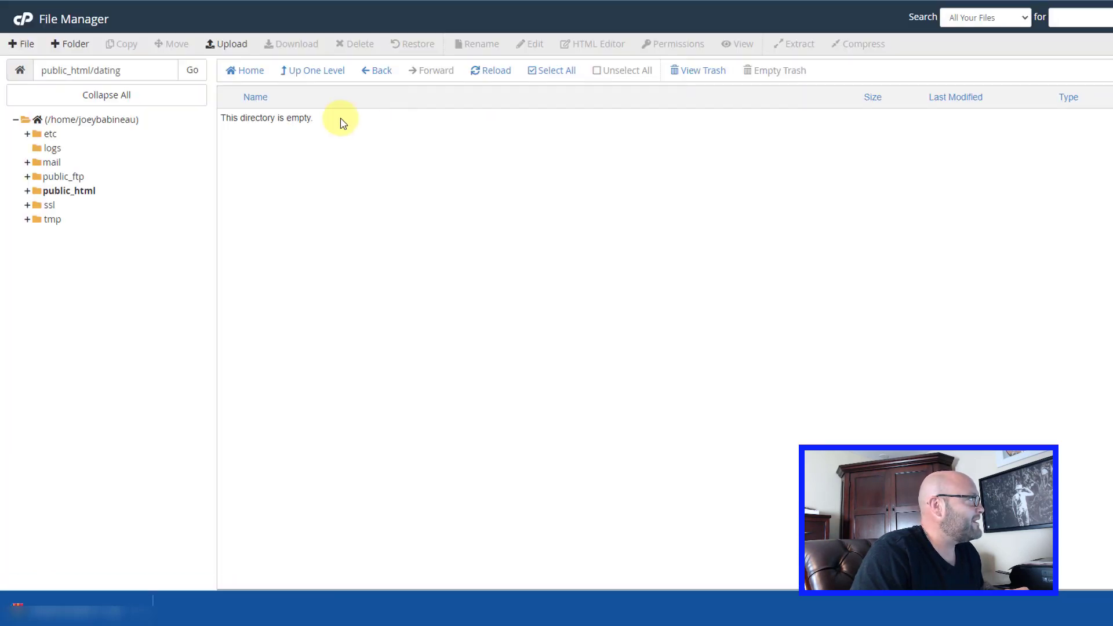
click(233, 46)
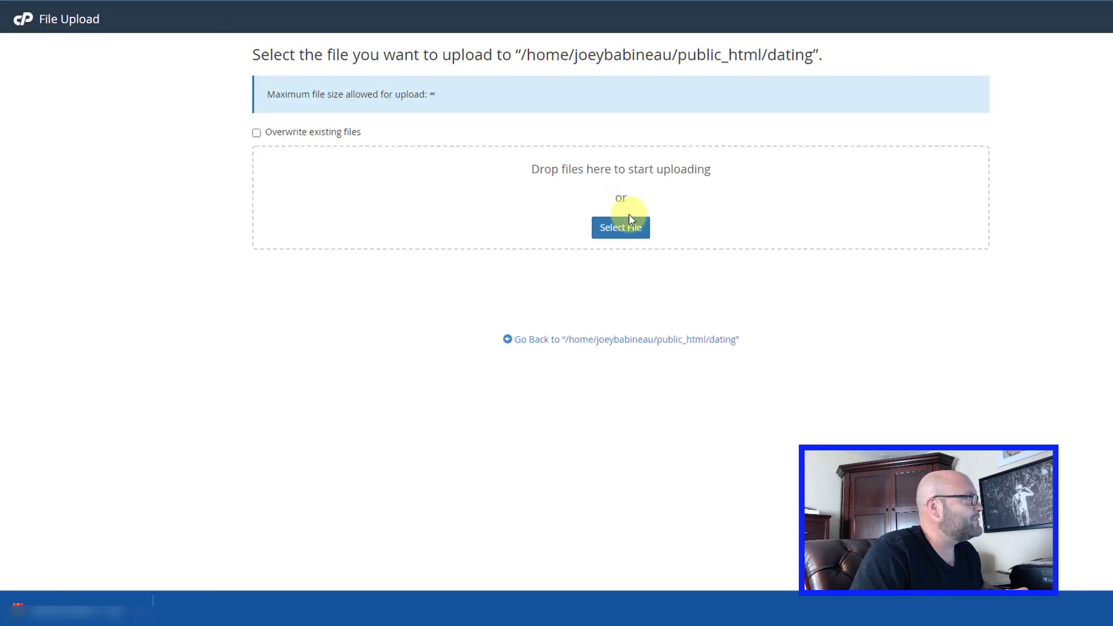
click(621, 229)
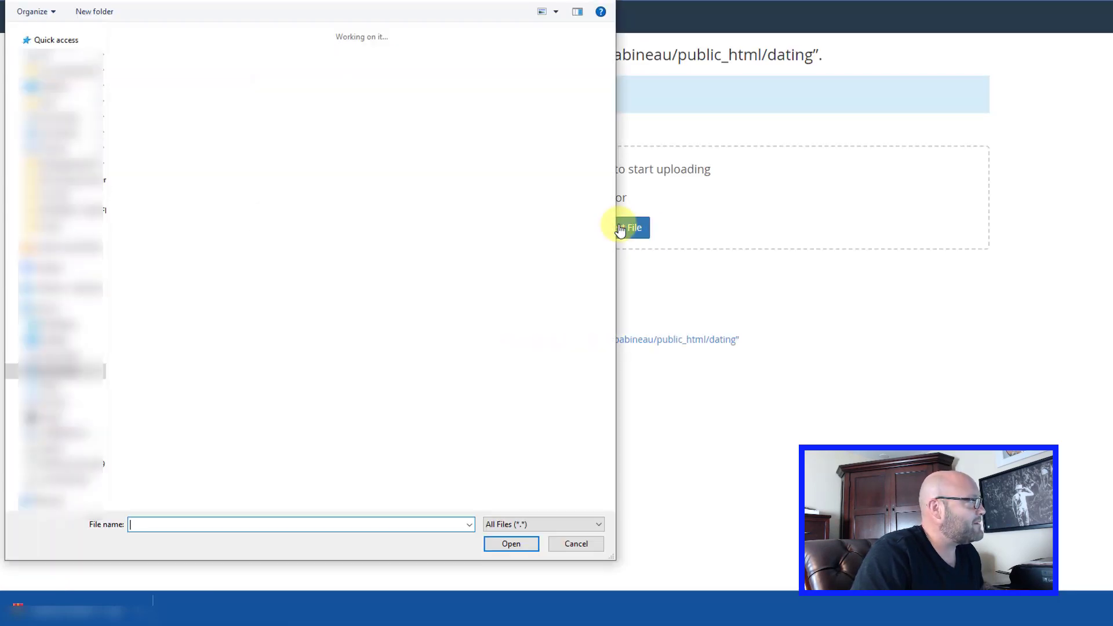
click(149, 86)
click(506, 544)
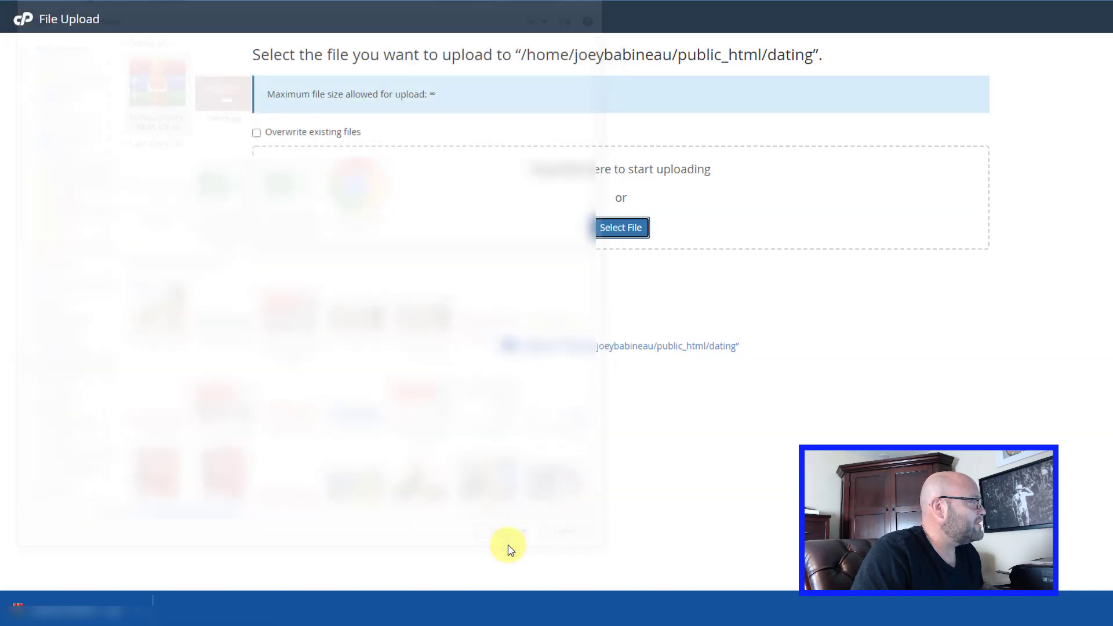
click(620, 353)
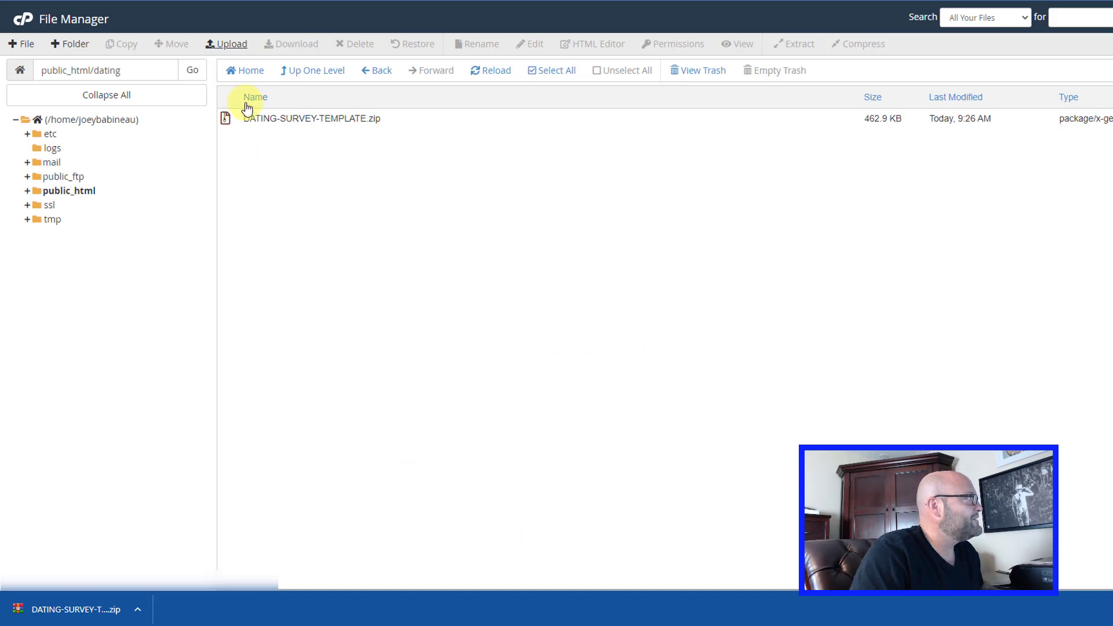
Extract DATING-SURVEY-TEMPLATE.zip into the dating folder and reload the listing.
click(286, 124)
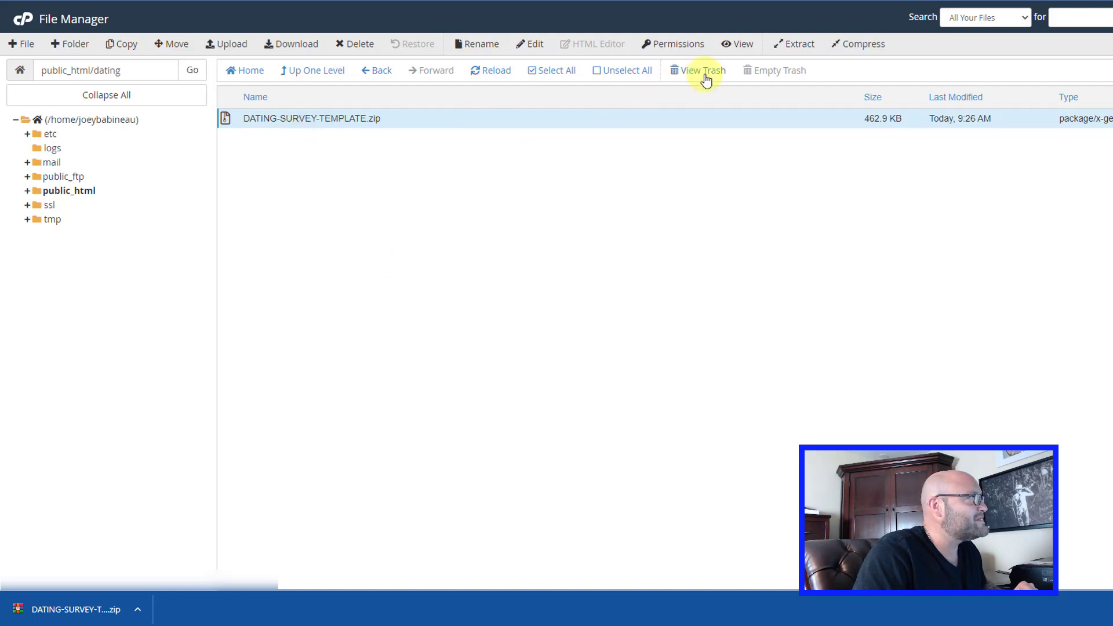
click(800, 46)
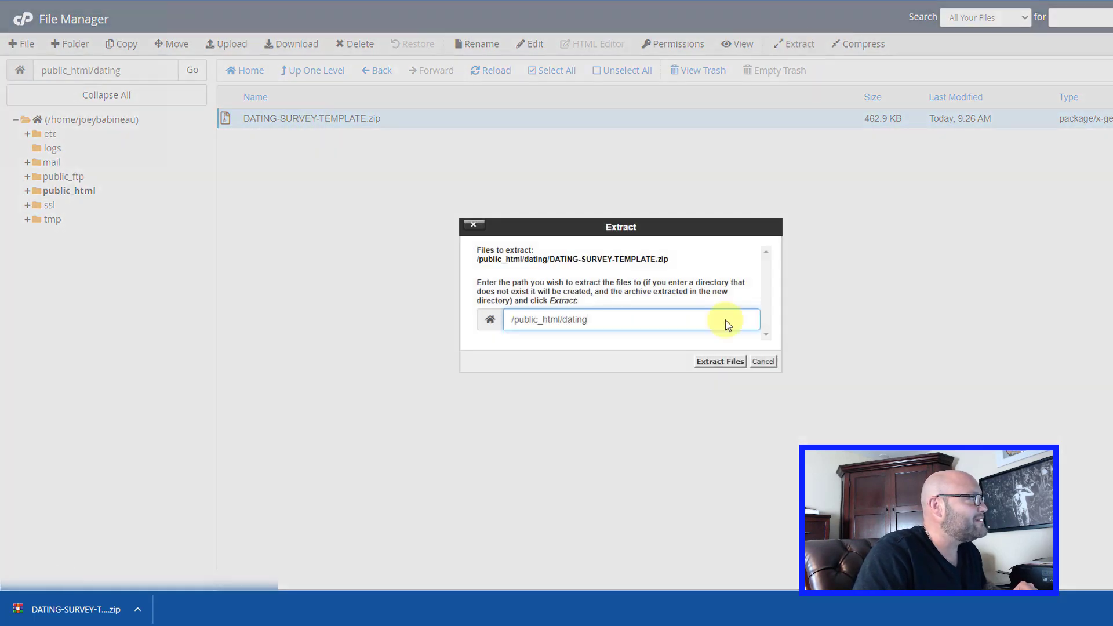
click(722, 362)
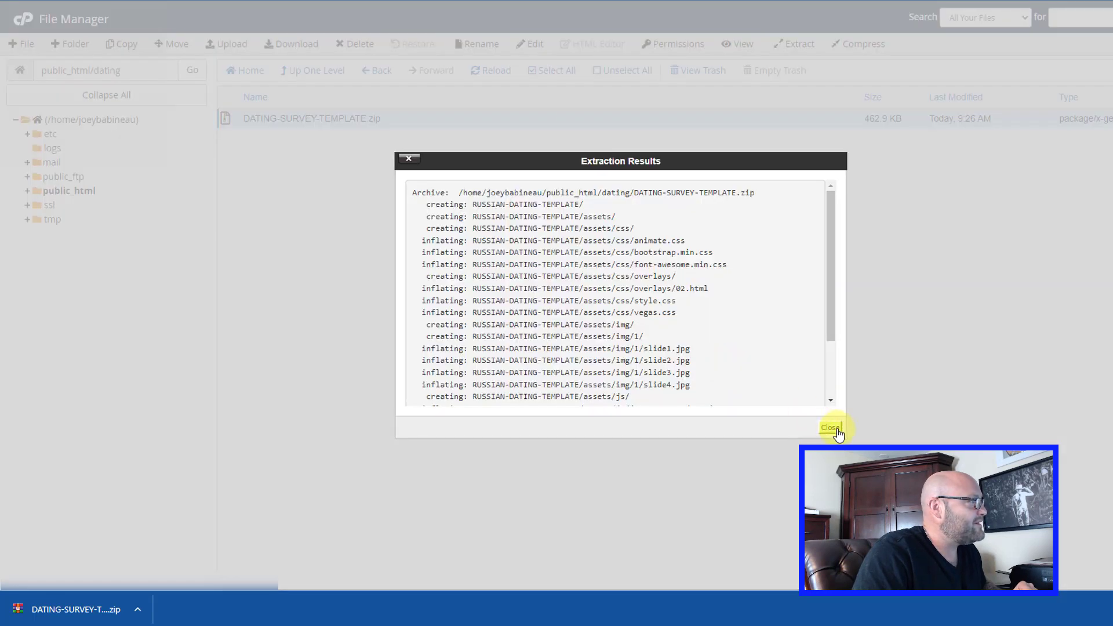
click(829, 429)
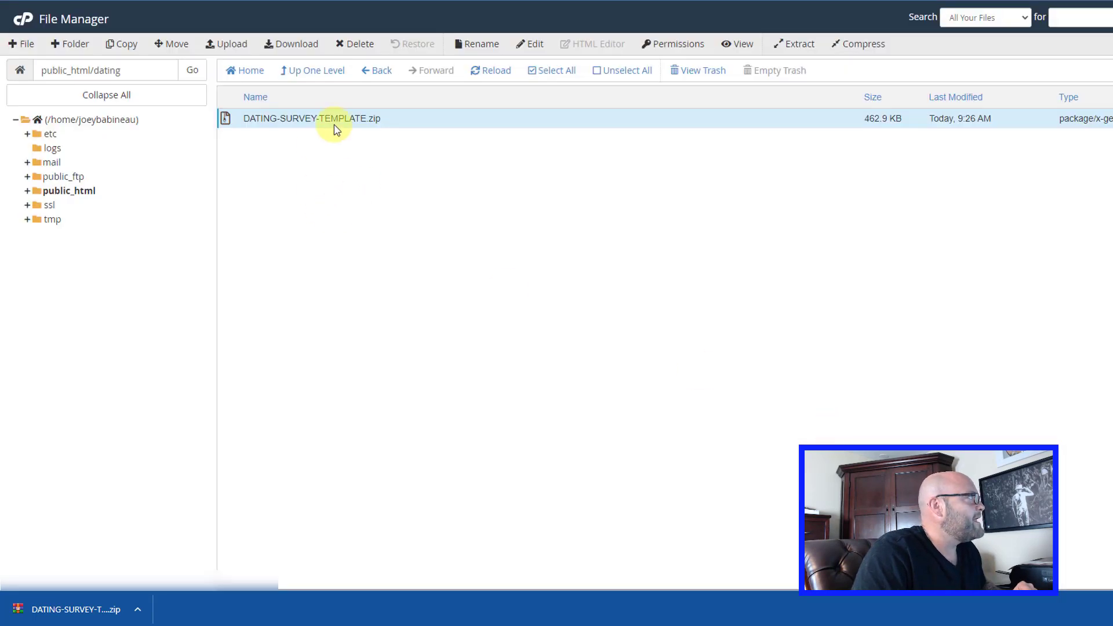
click(479, 75)
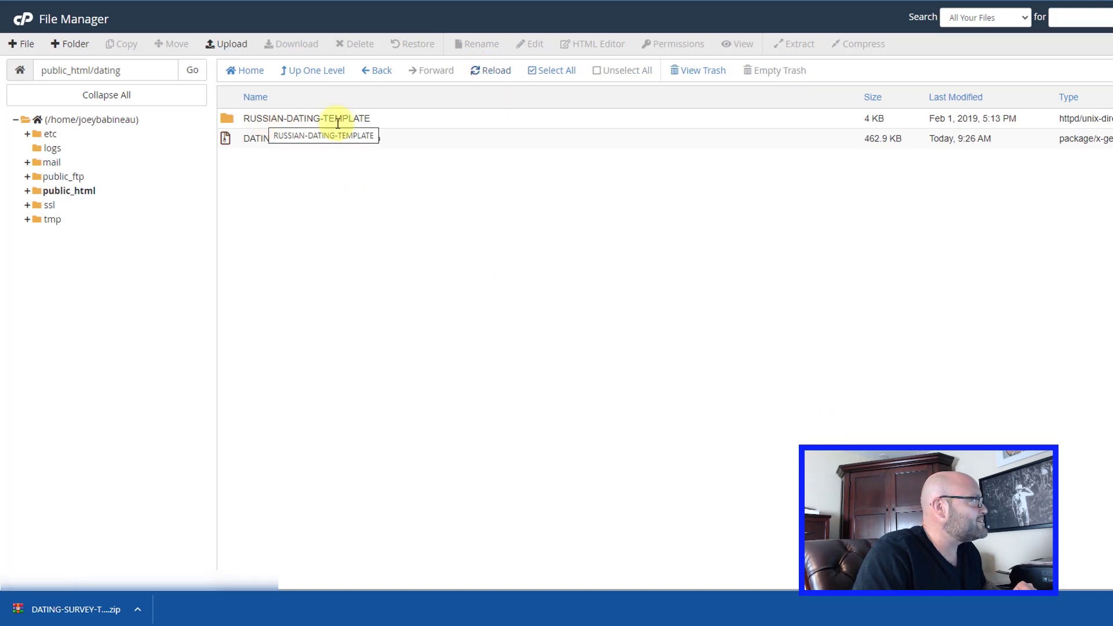
Rename the RUSSIAN-DATING-TEMPLATE folder to 'survey'.
click(247, 120)
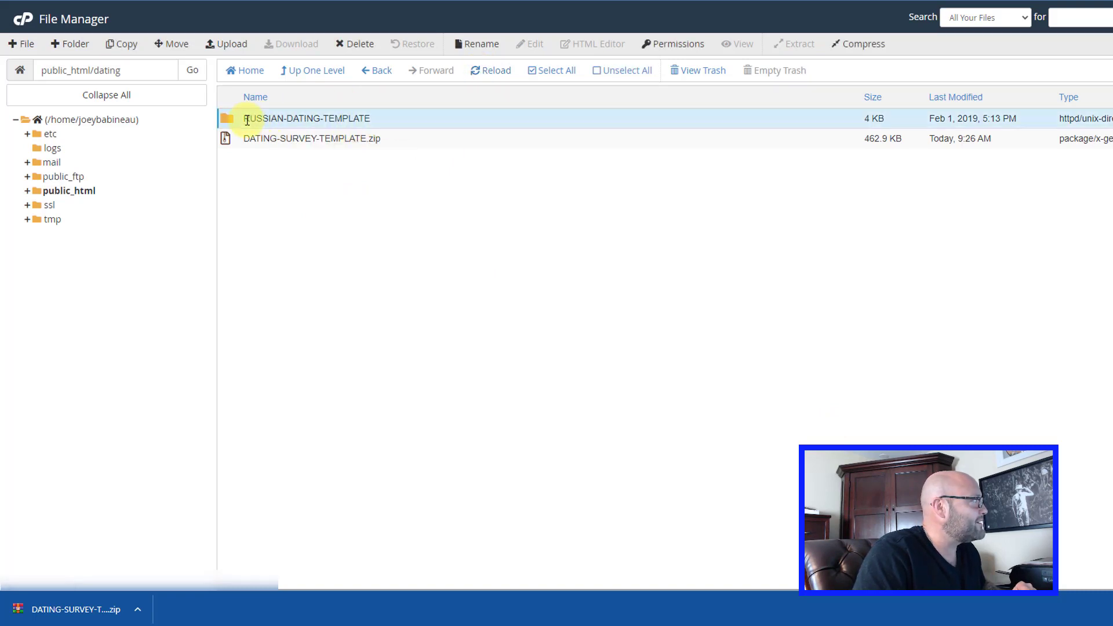
click(299, 119)
triple_click(299, 118)
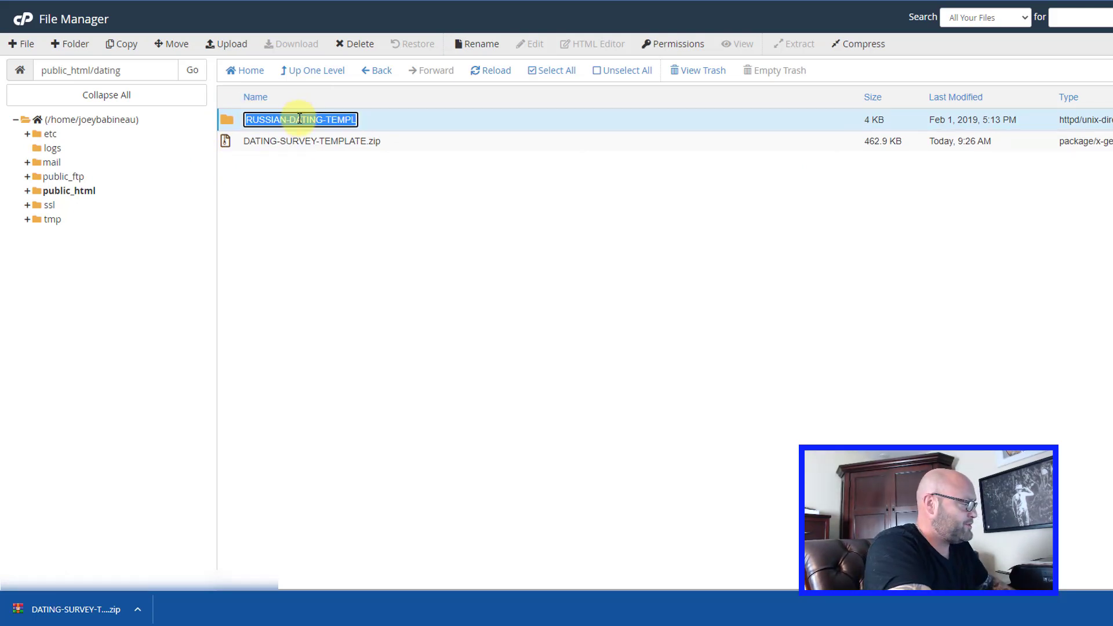
text(survey)
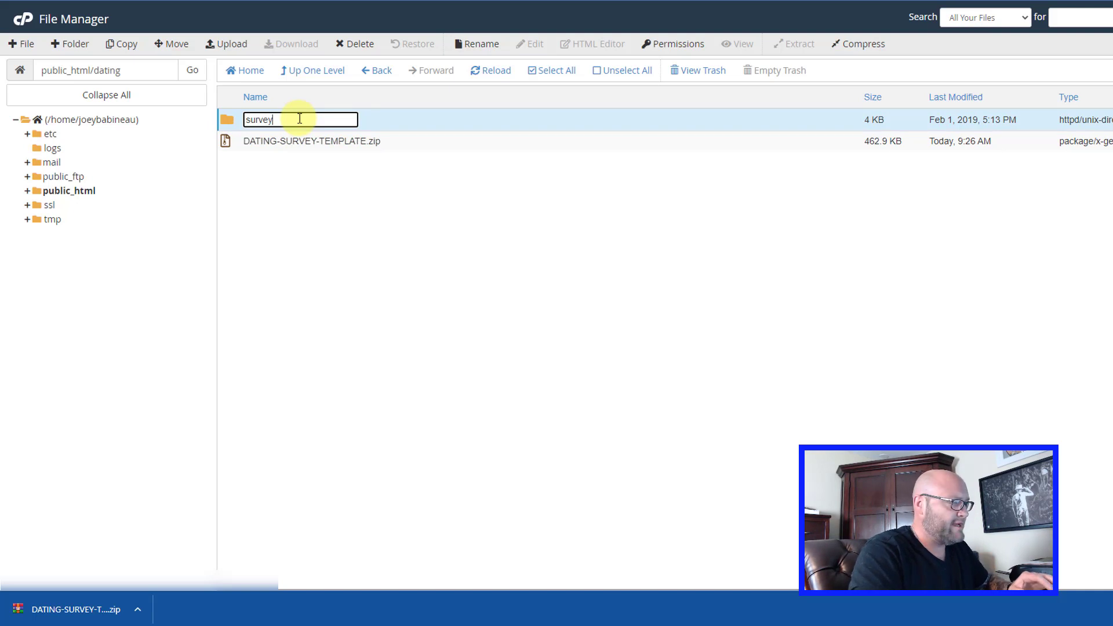
key(Return)
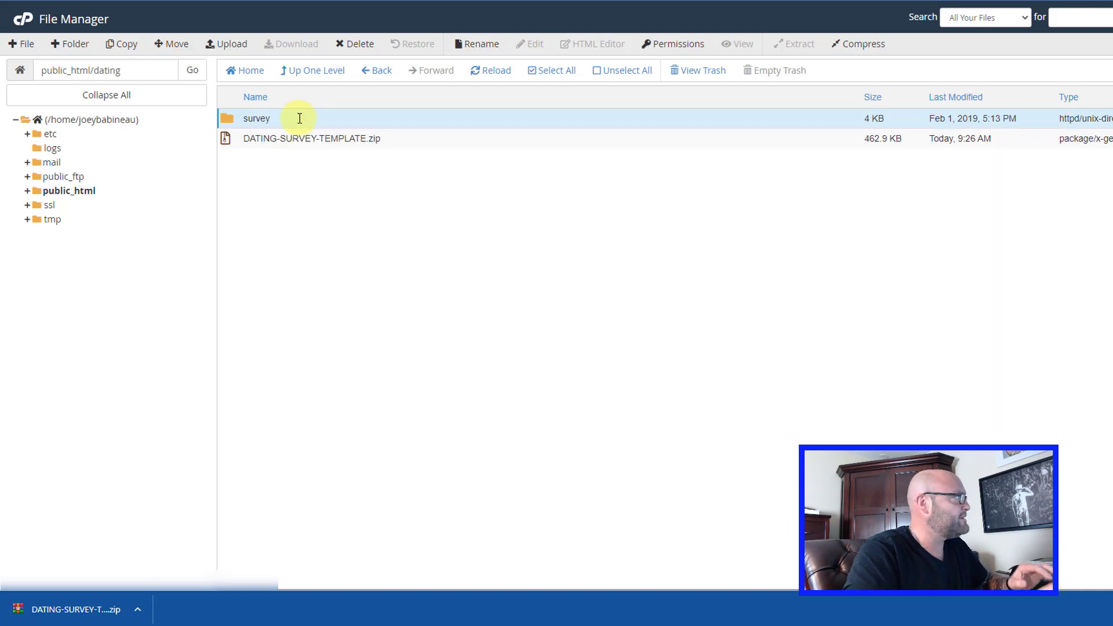
Delete DATING-SURVEY-TEMPLATE.zip from the dating folder.
click(293, 140)
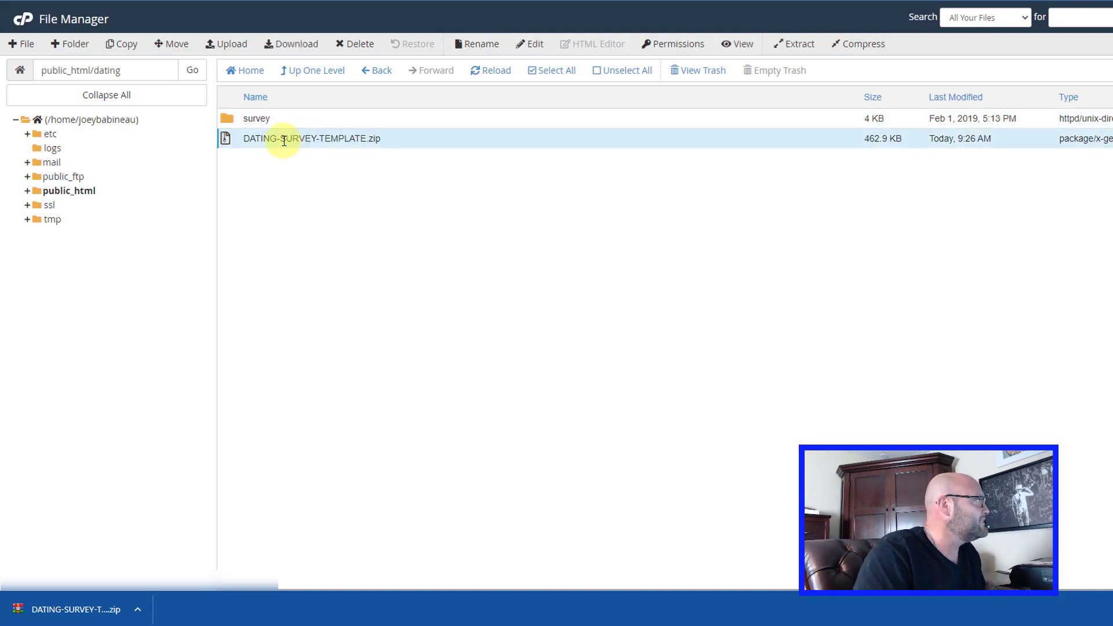
click(357, 47)
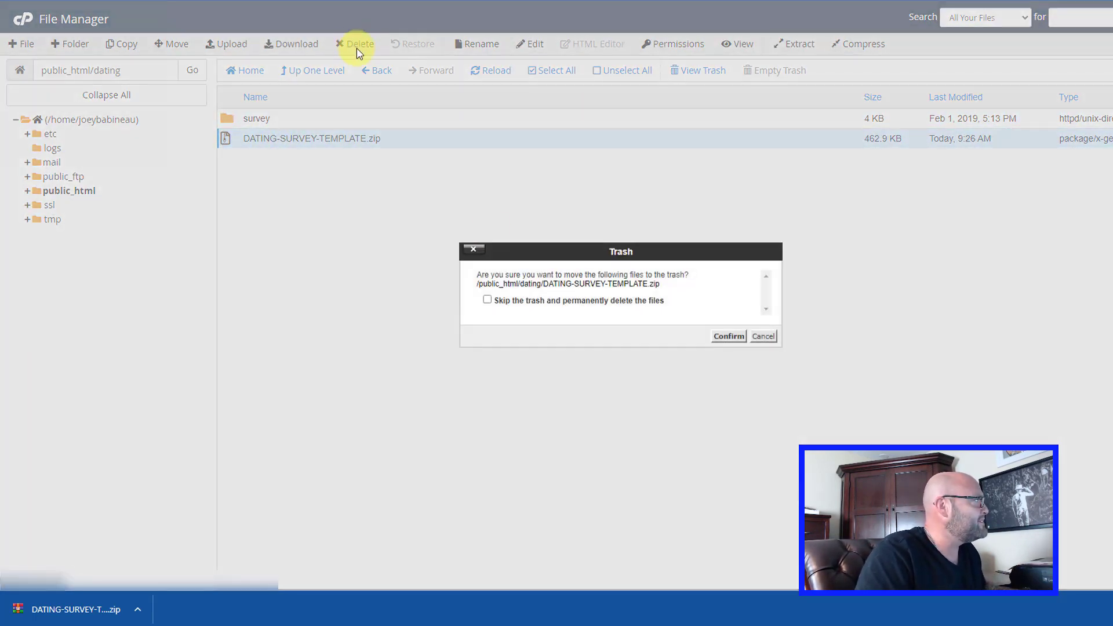
click(732, 336)
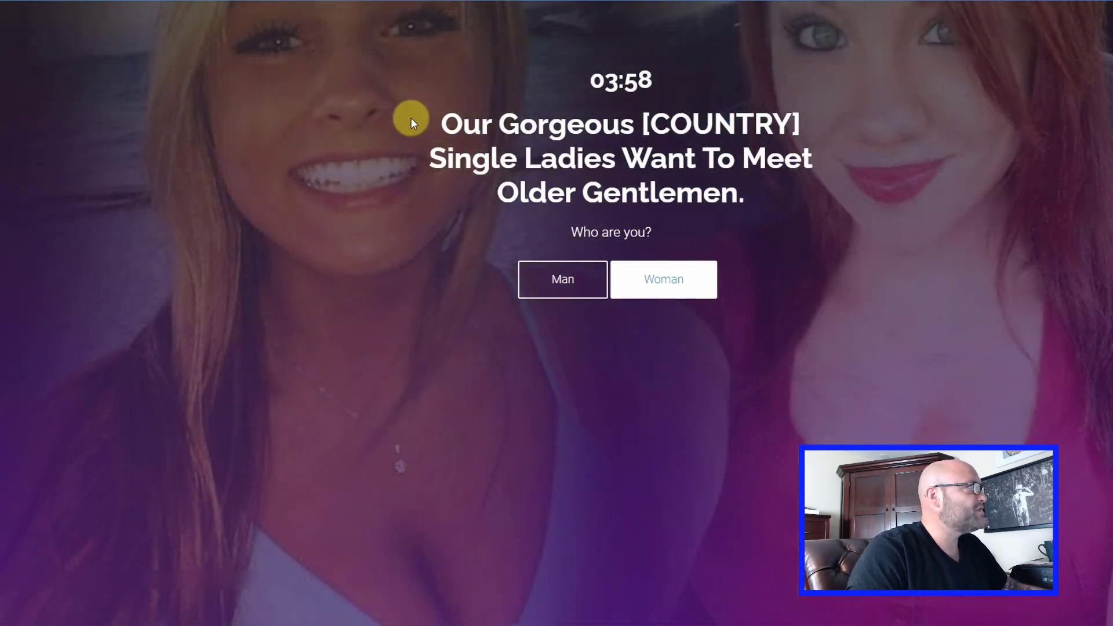
drag(651, 124, 796, 129)
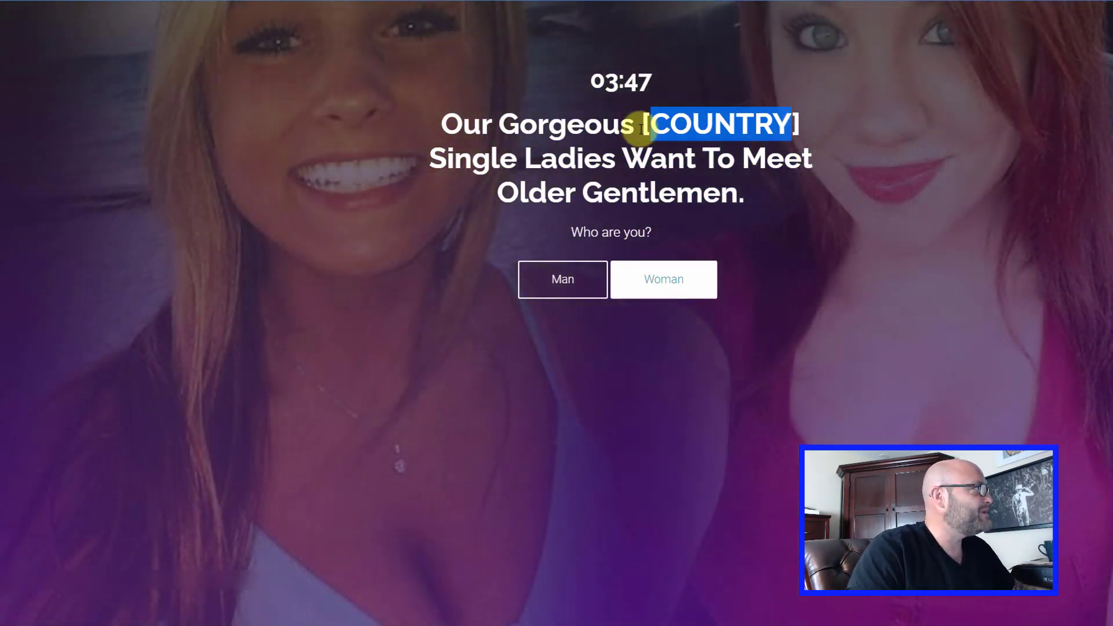
drag(640, 128, 732, 255)
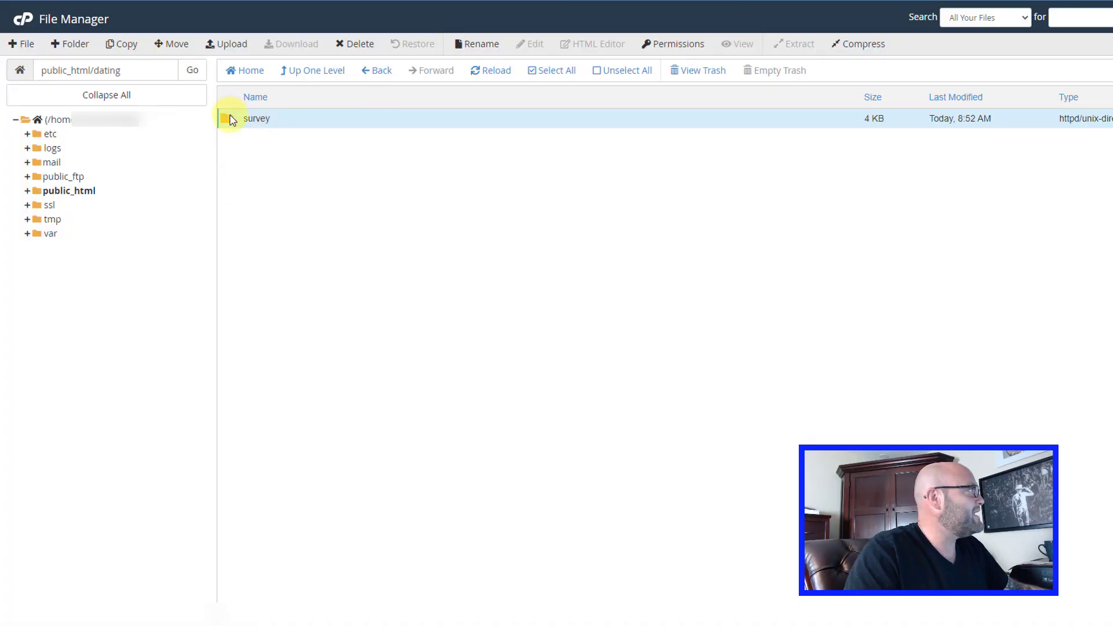
Open the survey folder and select its index.html file.
double_click(231, 119)
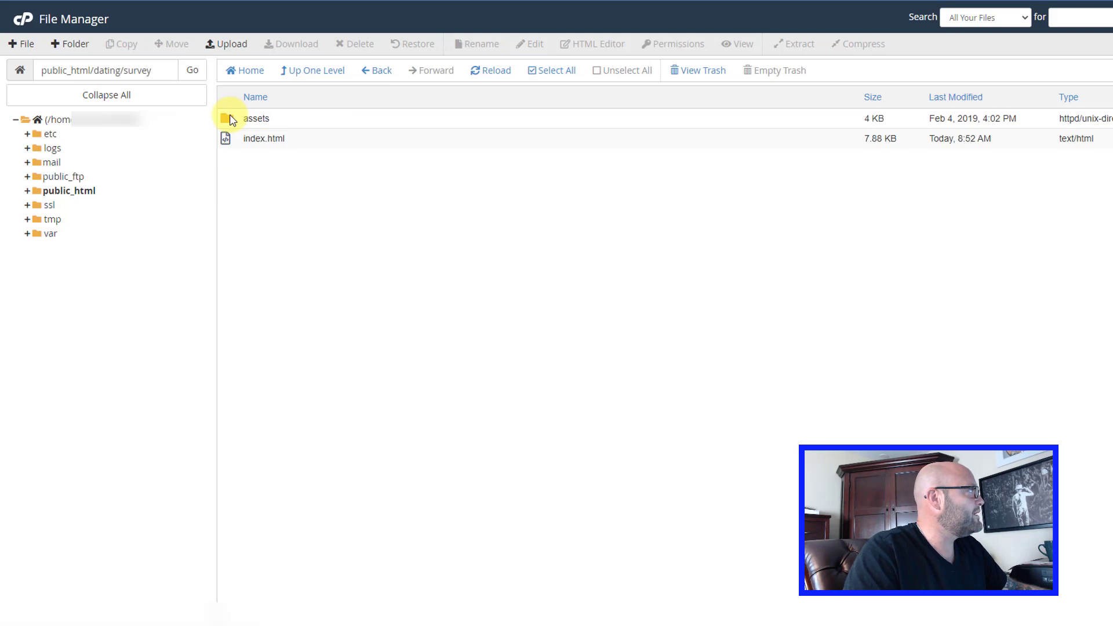
click(279, 139)
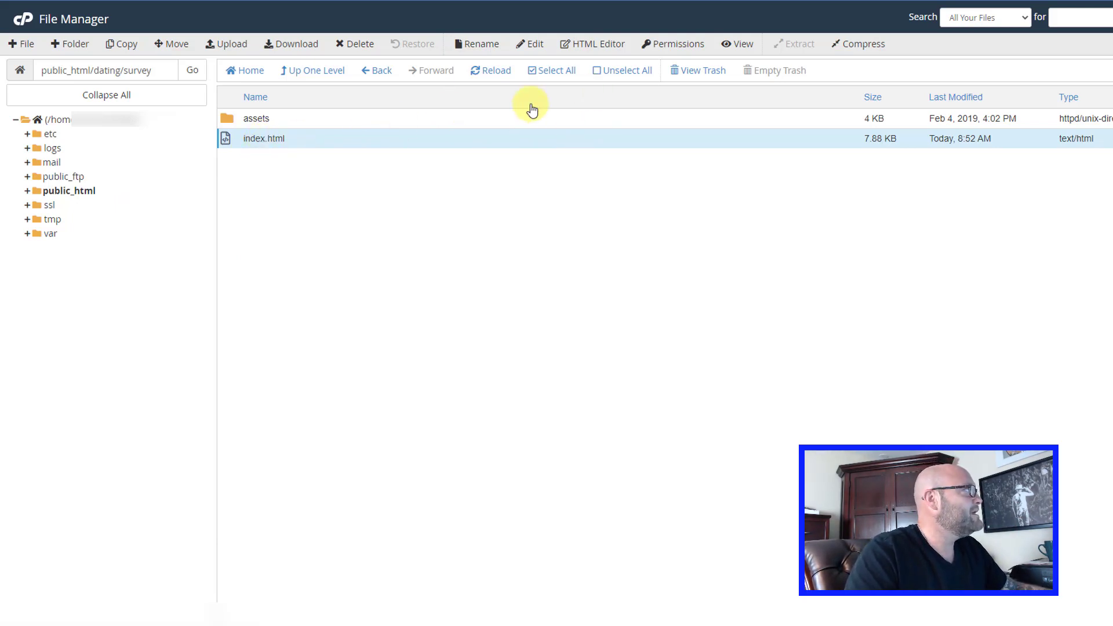
click(534, 46)
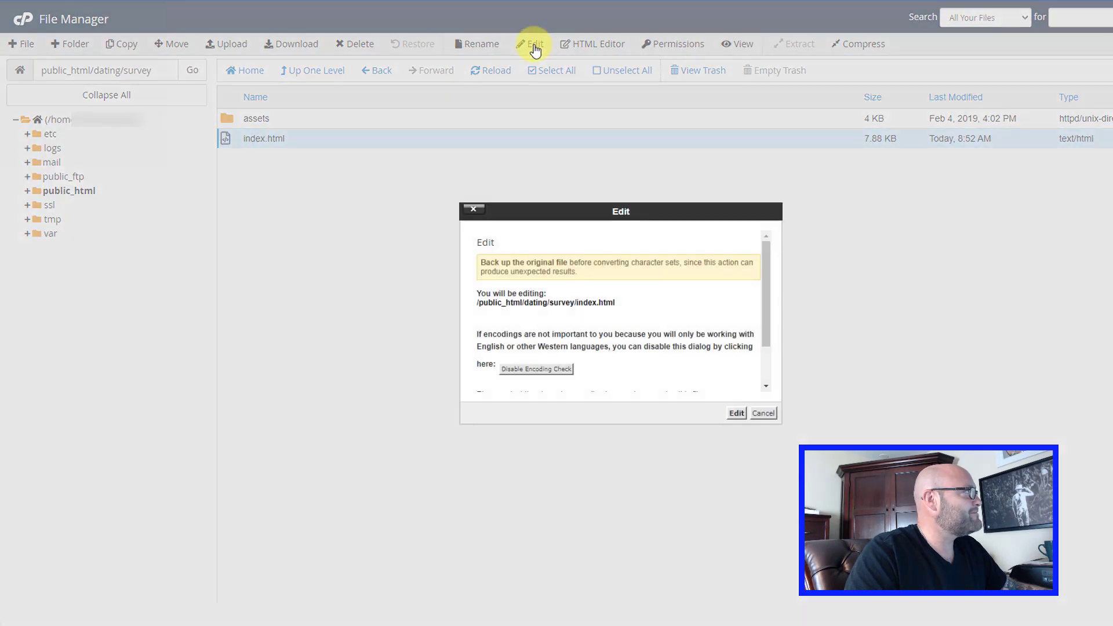
click(737, 413)
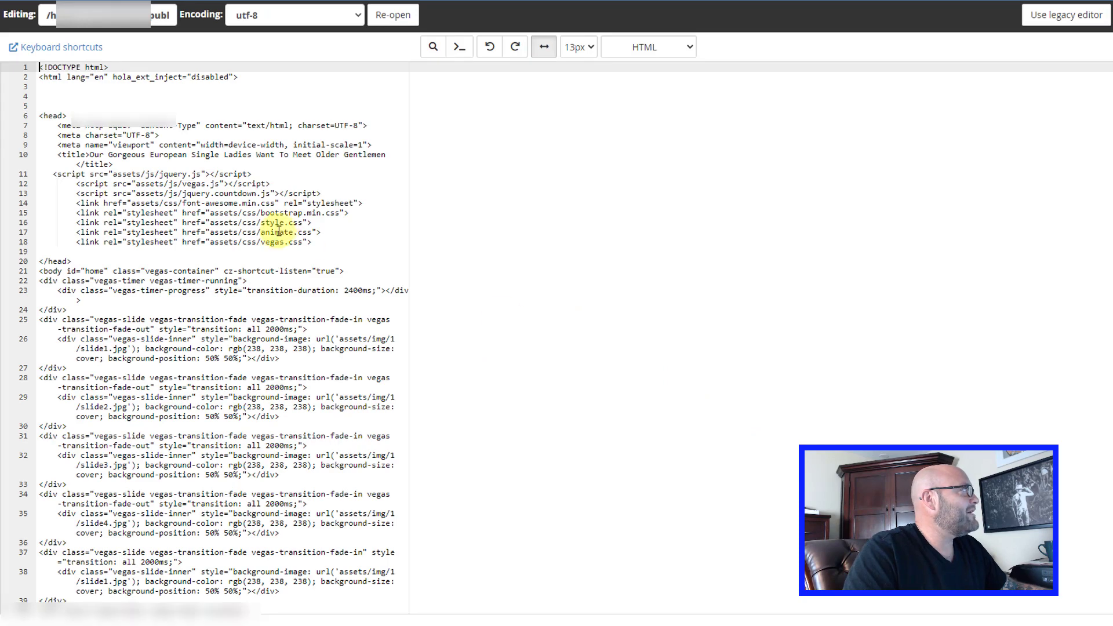
scroll(306, 313, down, 5)
scroll(308, 315, down, 10)
scroll(307, 315, up, 12)
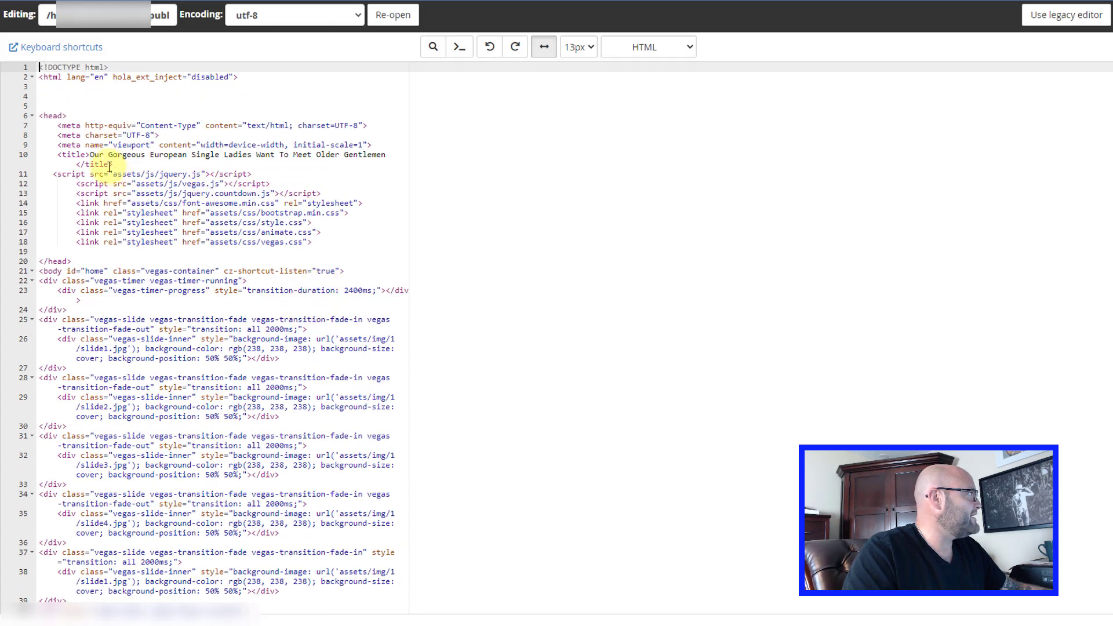
drag(105, 158, 290, 155)
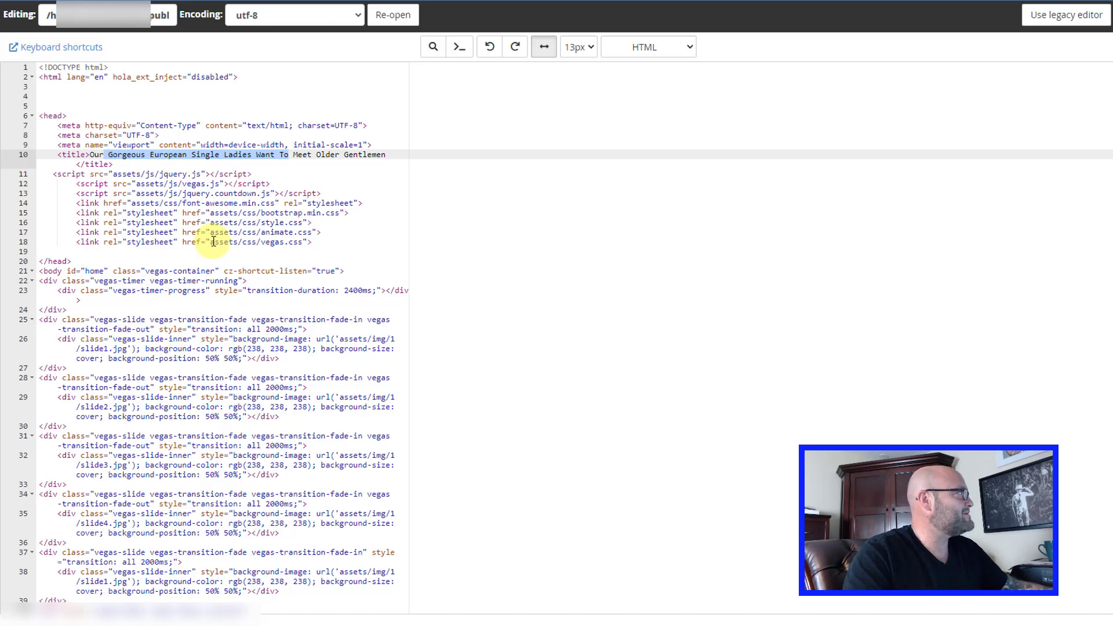
click(374, 154)
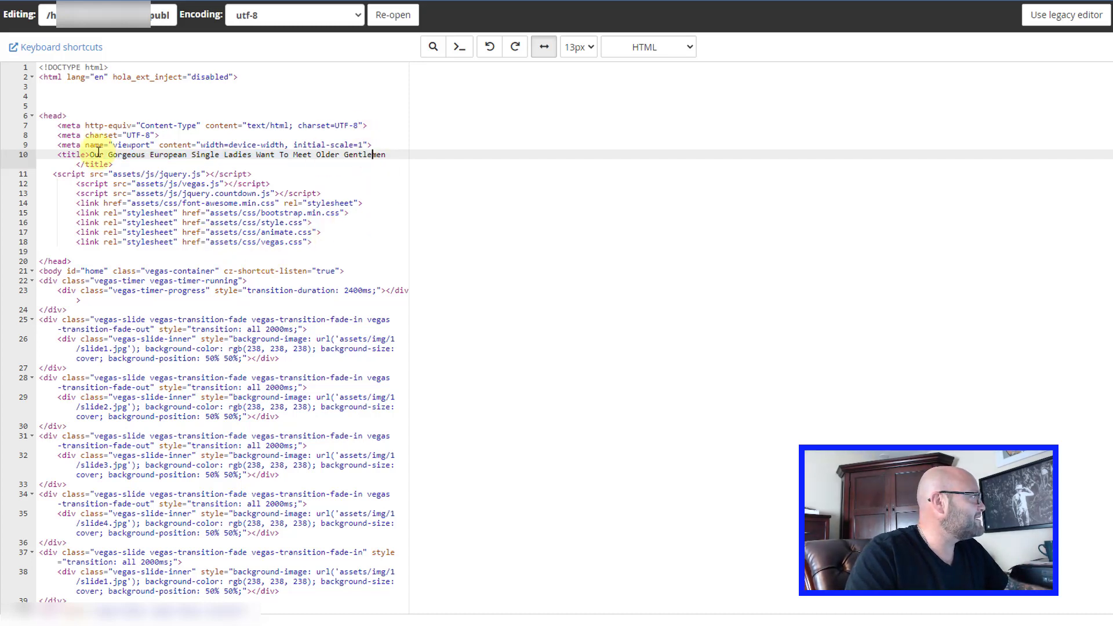
drag(108, 155, 320, 156)
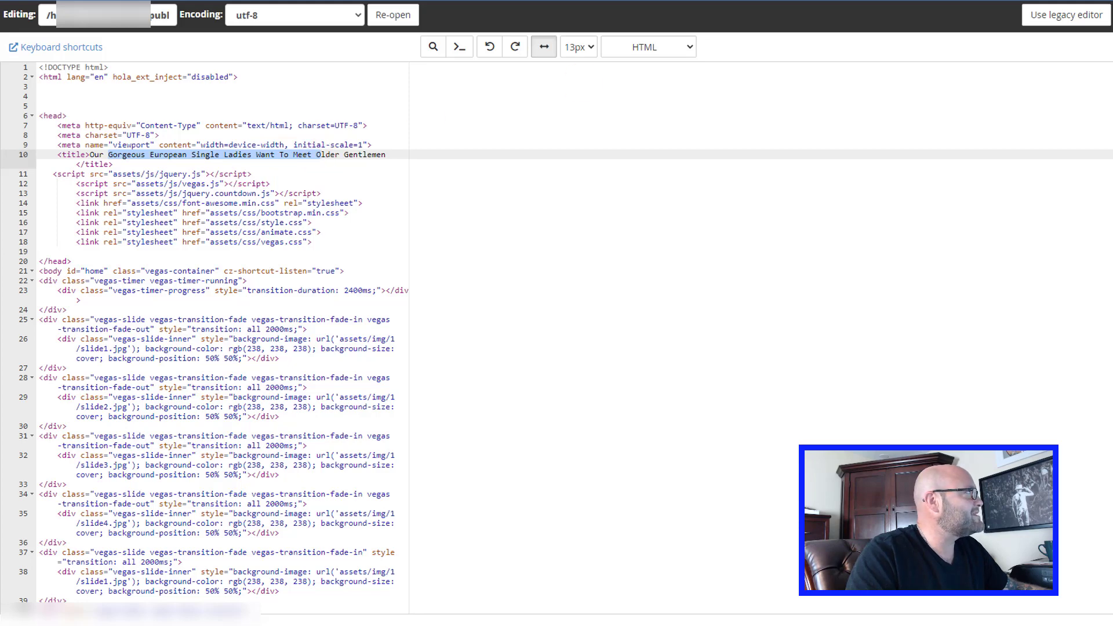
Change the headline to read 'Our Gorgeous Canada Single Ladies…' and save index.html.
click(135, 156)
scroll(135, 157, down, 7)
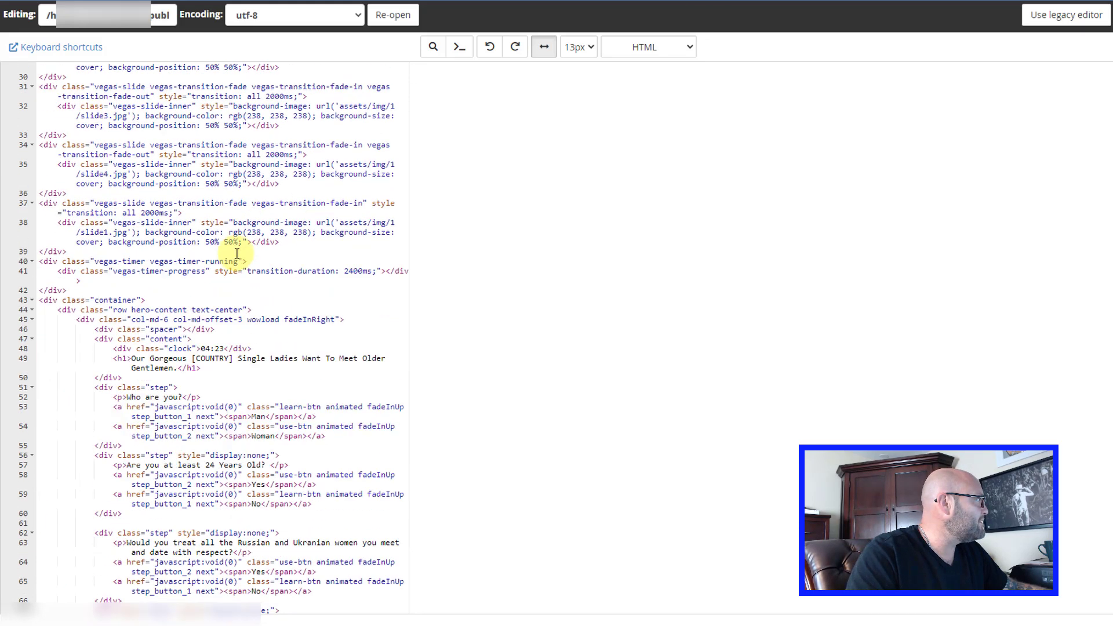
scroll(237, 254, down, 1)
drag(131, 280, 174, 288)
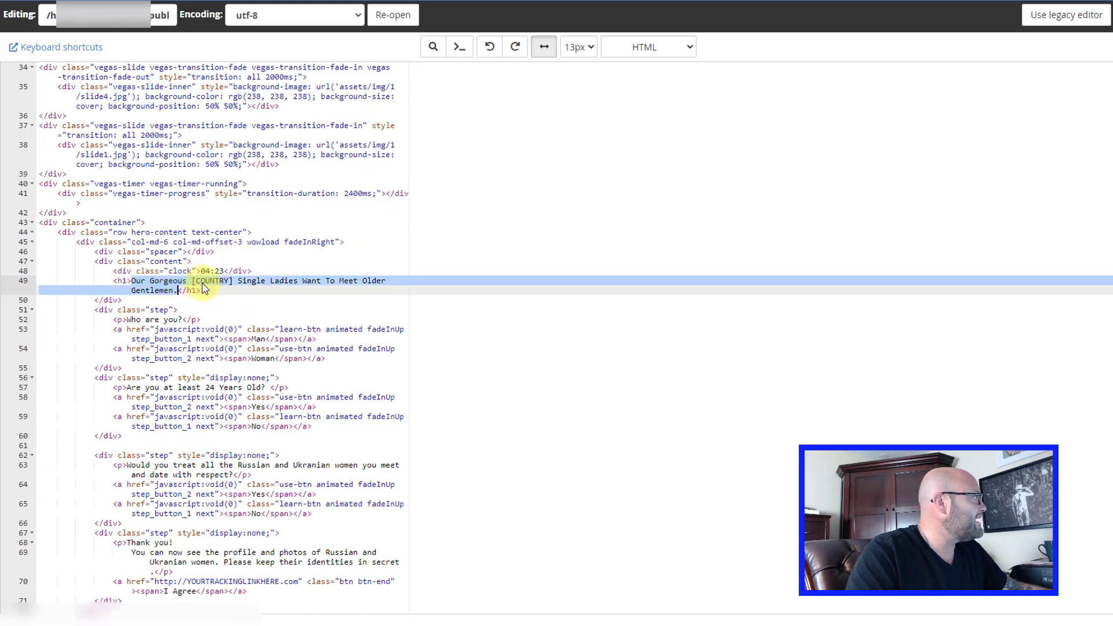
click(193, 282)
drag(192, 280, 226, 281)
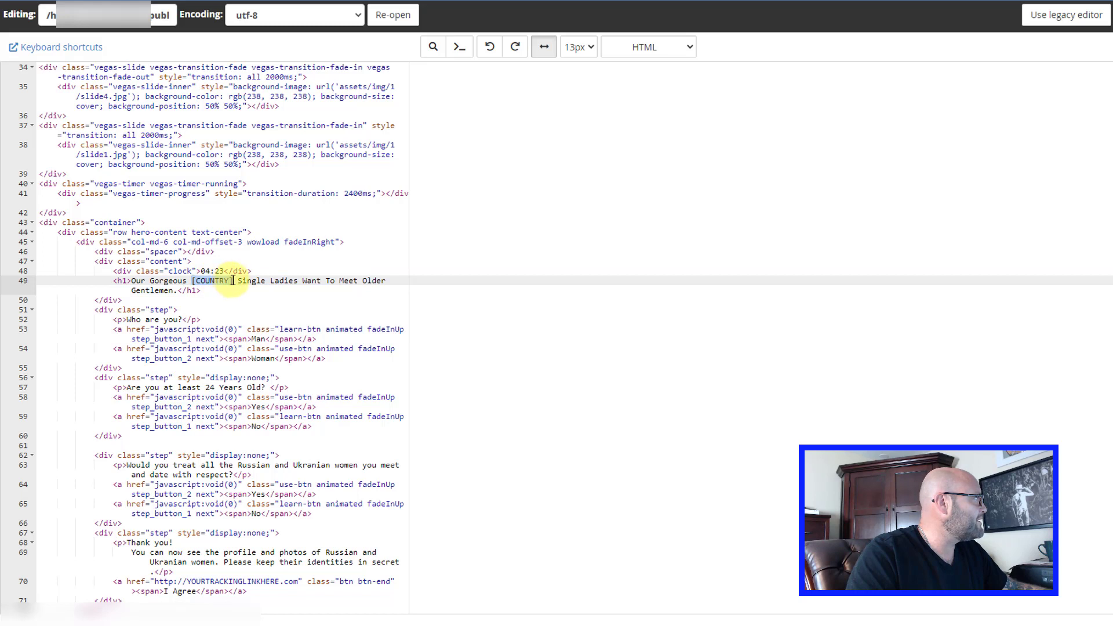
text(Canad)
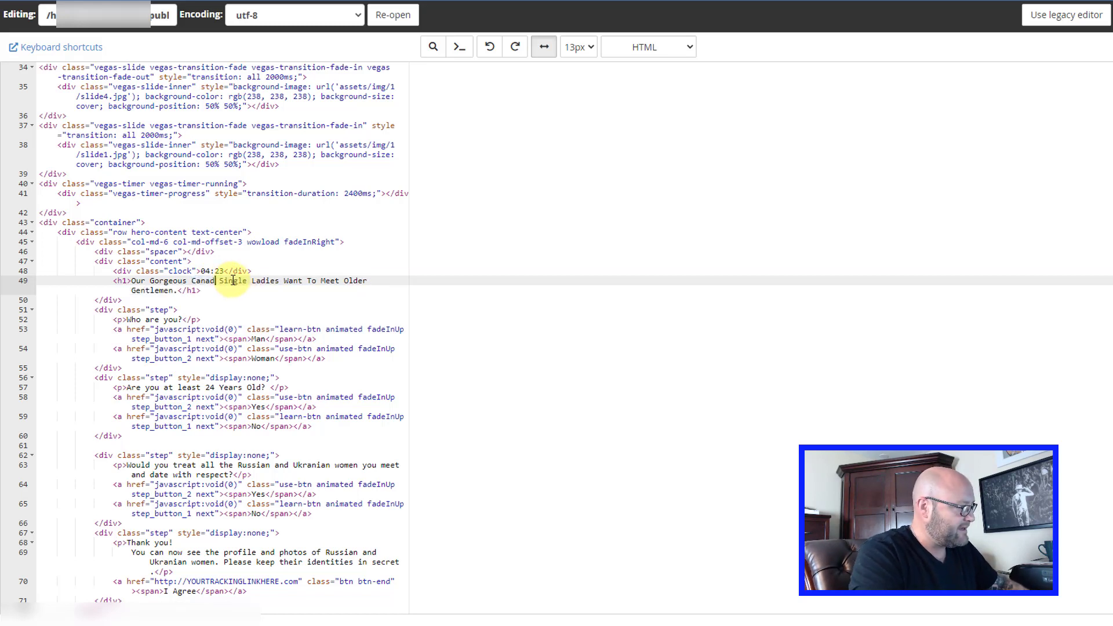
text(a)
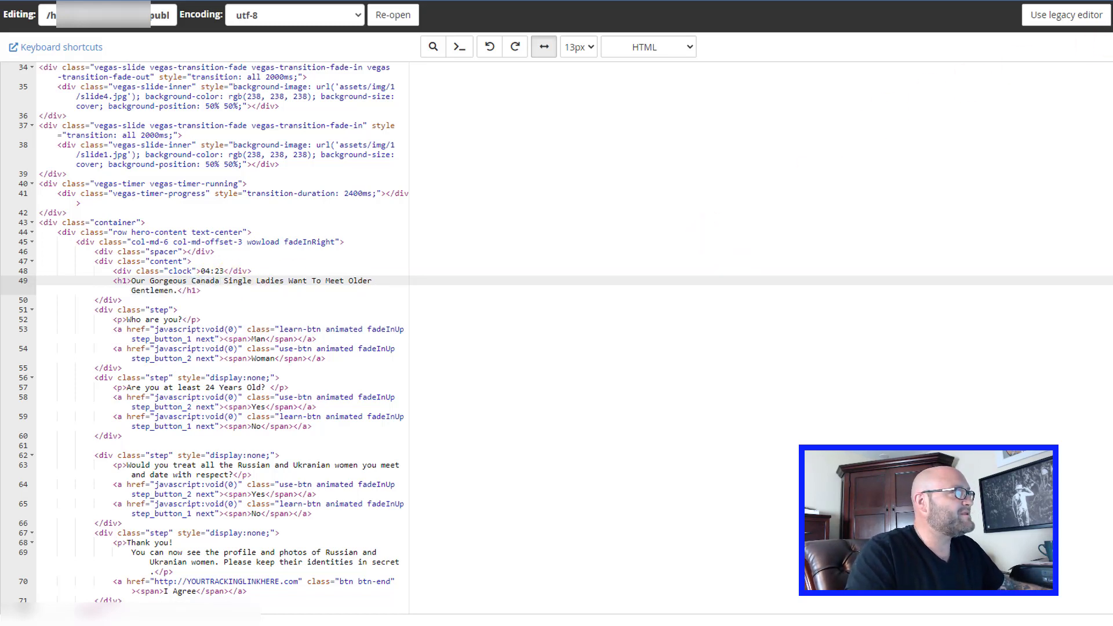
key(ctrl+s)
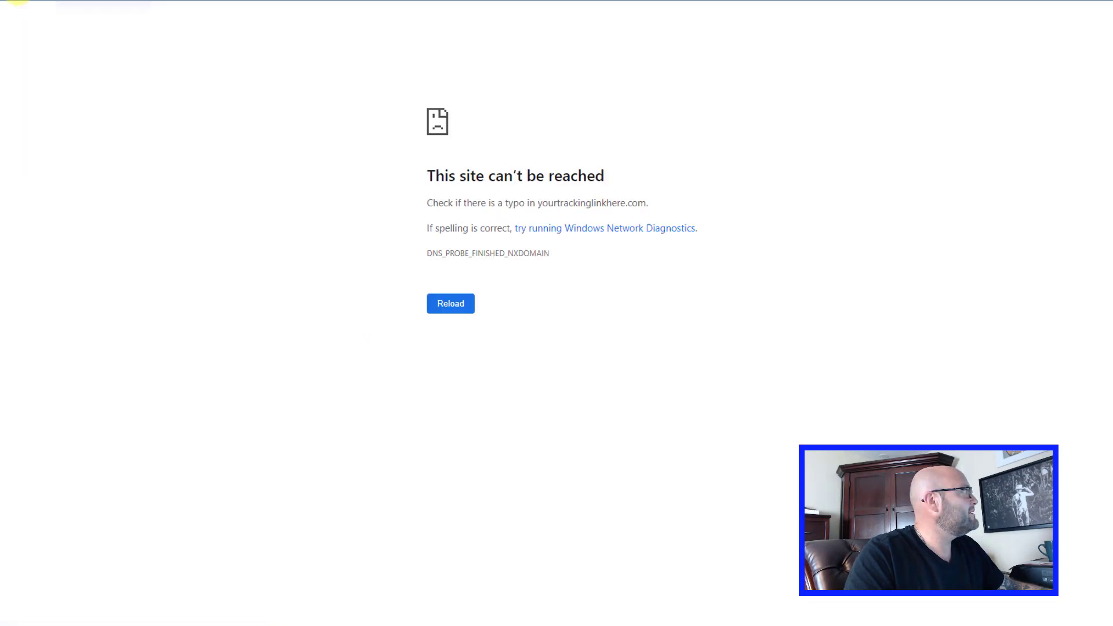
click(42, 2)
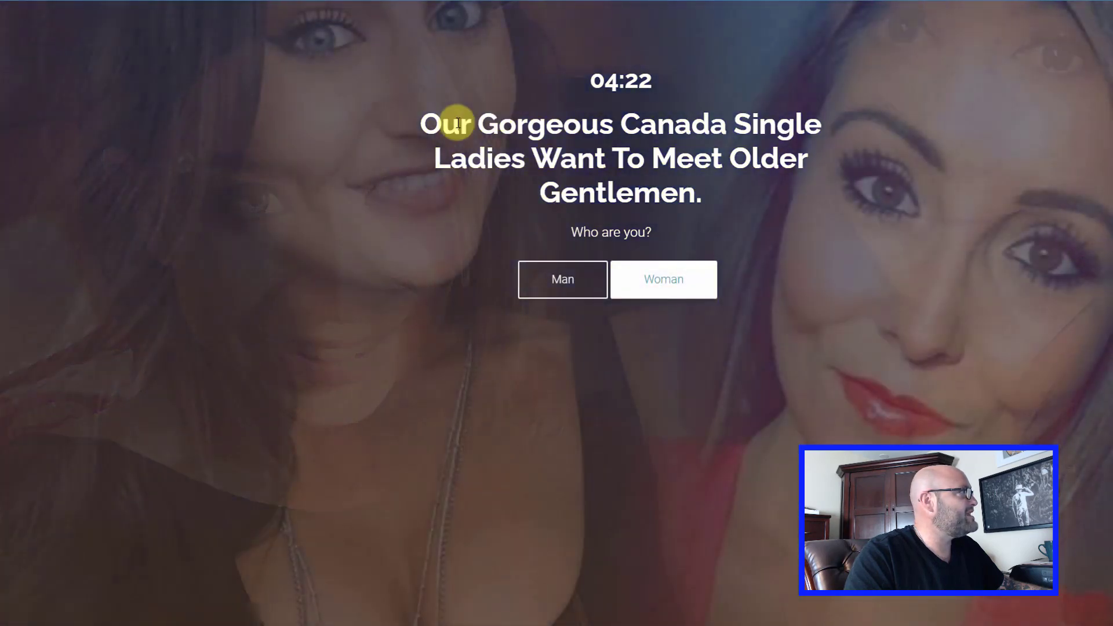
drag(458, 122, 817, 123)
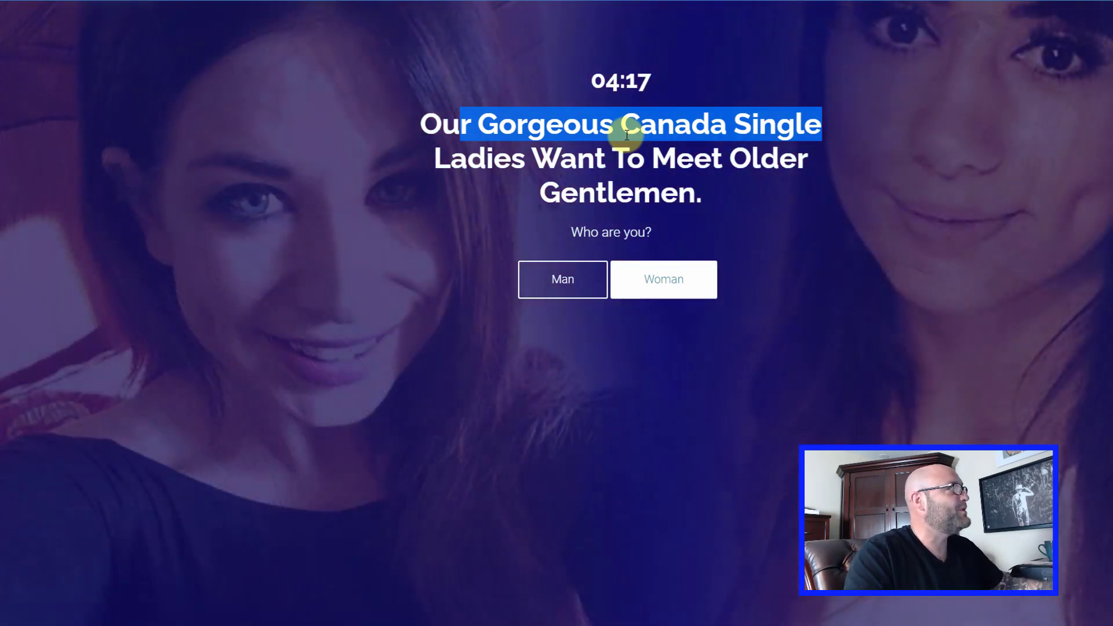
click(581, 180)
drag(564, 126, 603, 186)
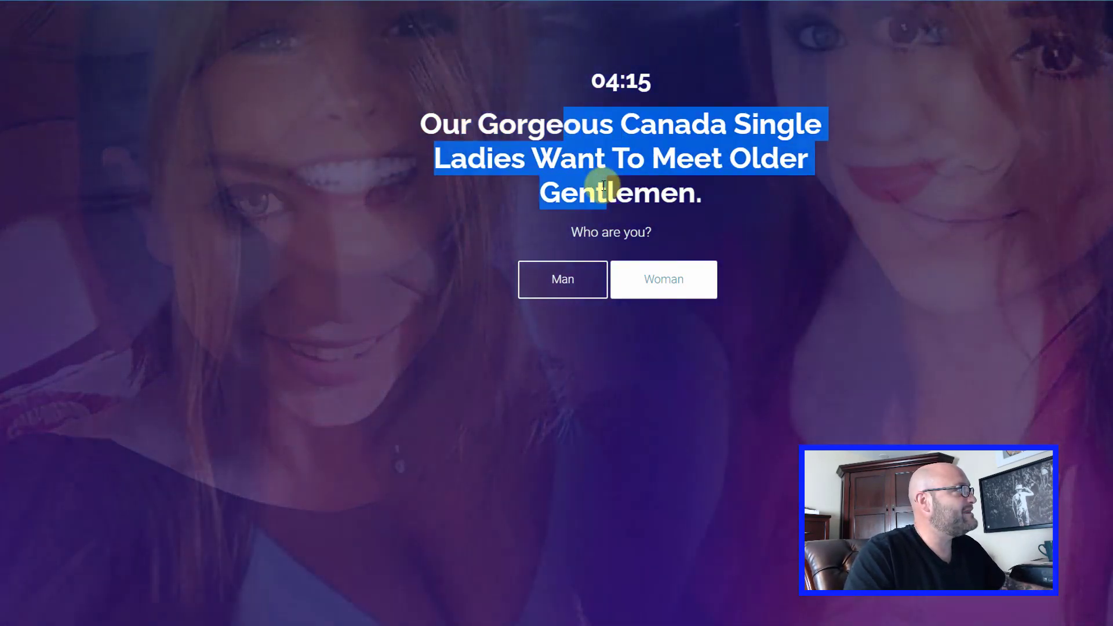
click(603, 185)
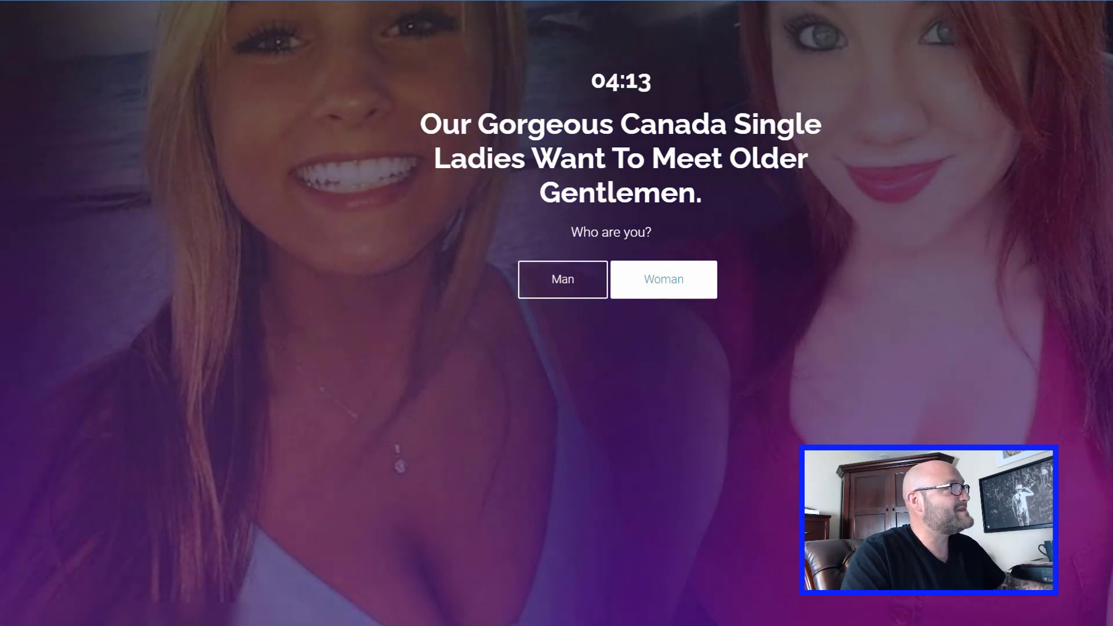
Edit the respect question on line 63 so it refers to 'all the people you meet'.
key(ctrl+Tab)
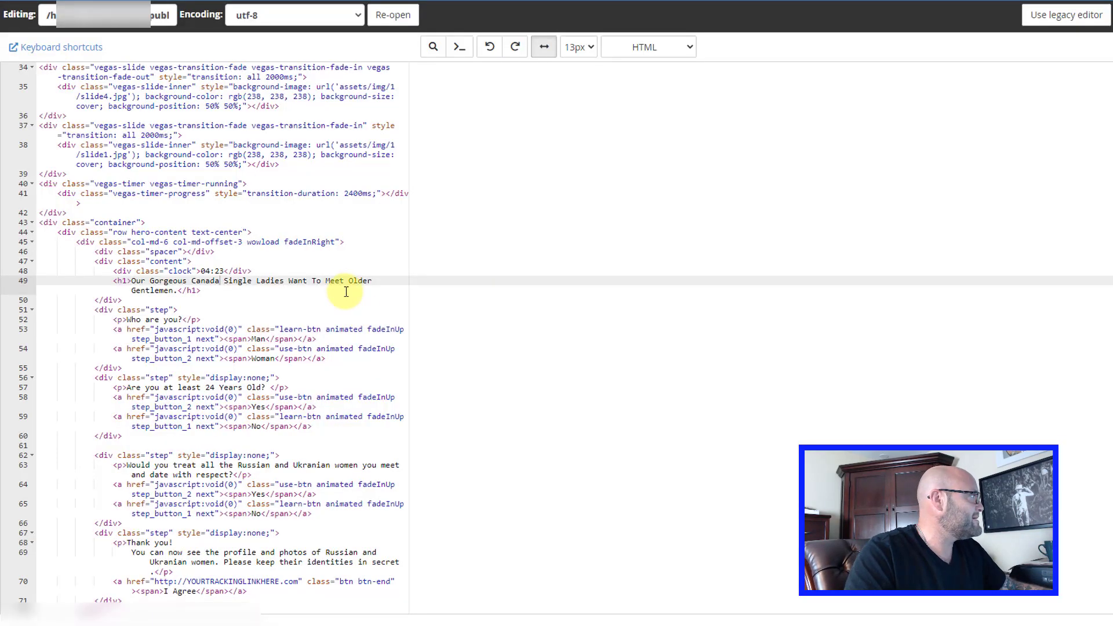
scroll(342, 295, down, 1)
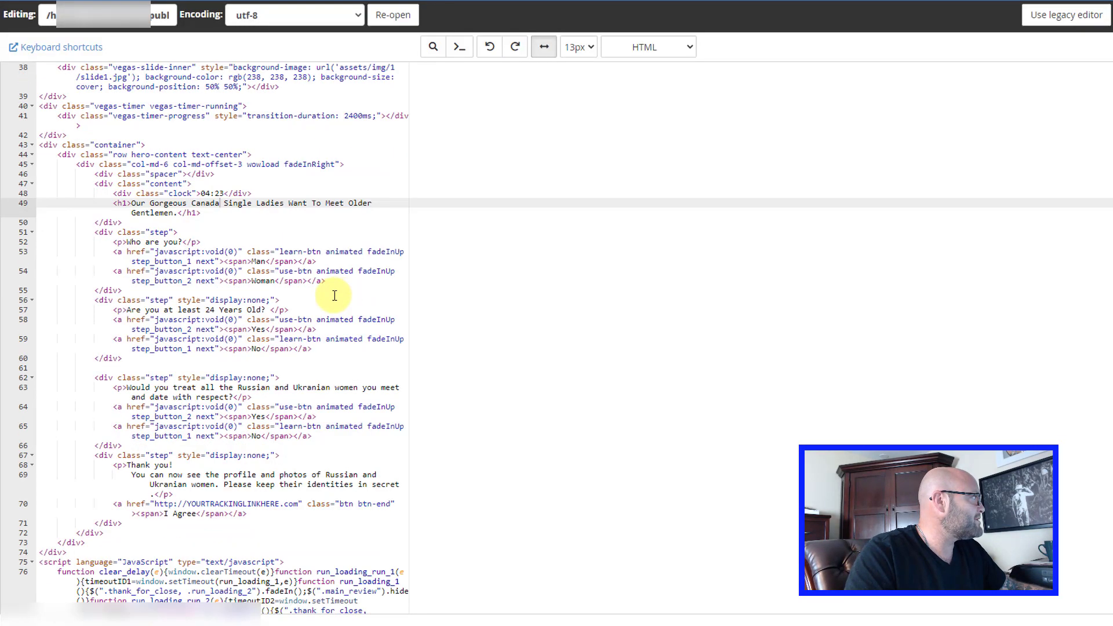
double_click(258, 261)
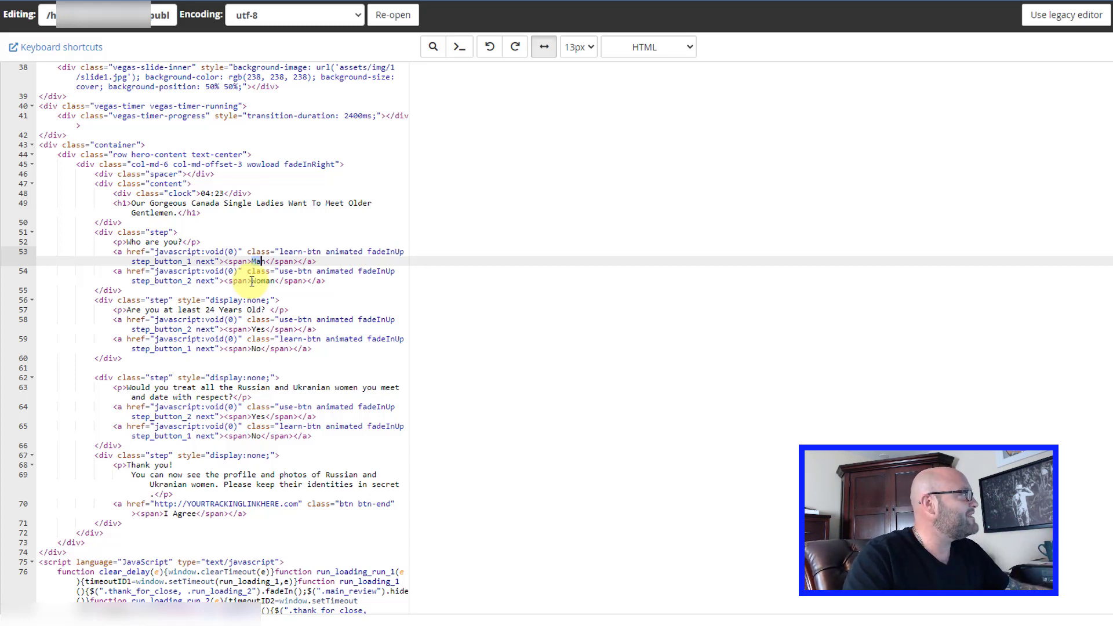
Clean up line 69 so the thank-you message reads 'photos of women'.
scroll(203, 243, down, 1)
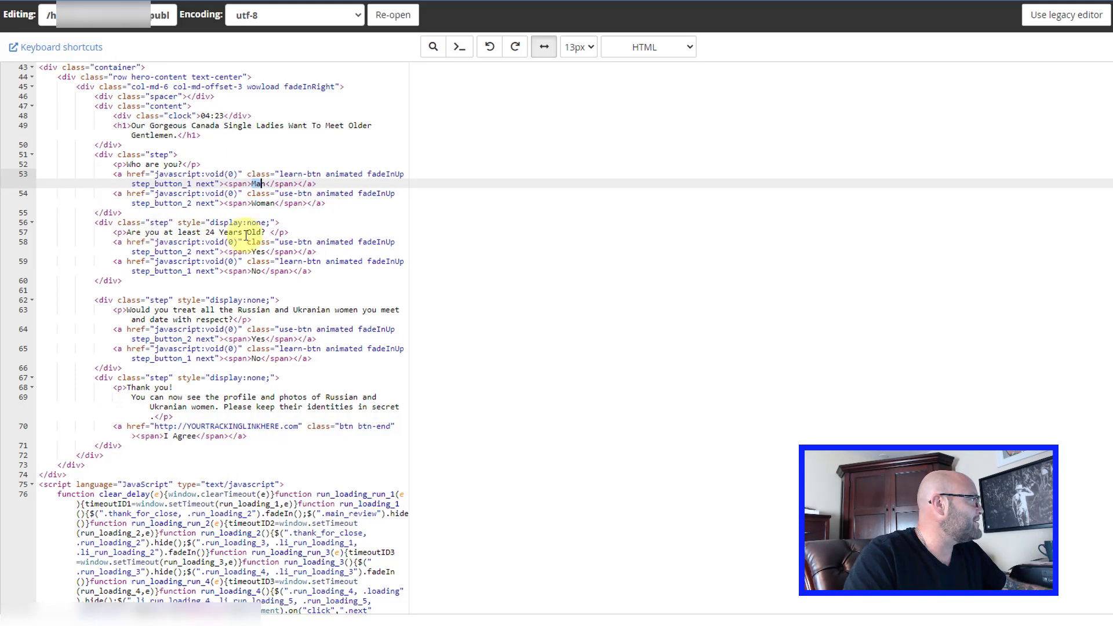
click(209, 232)
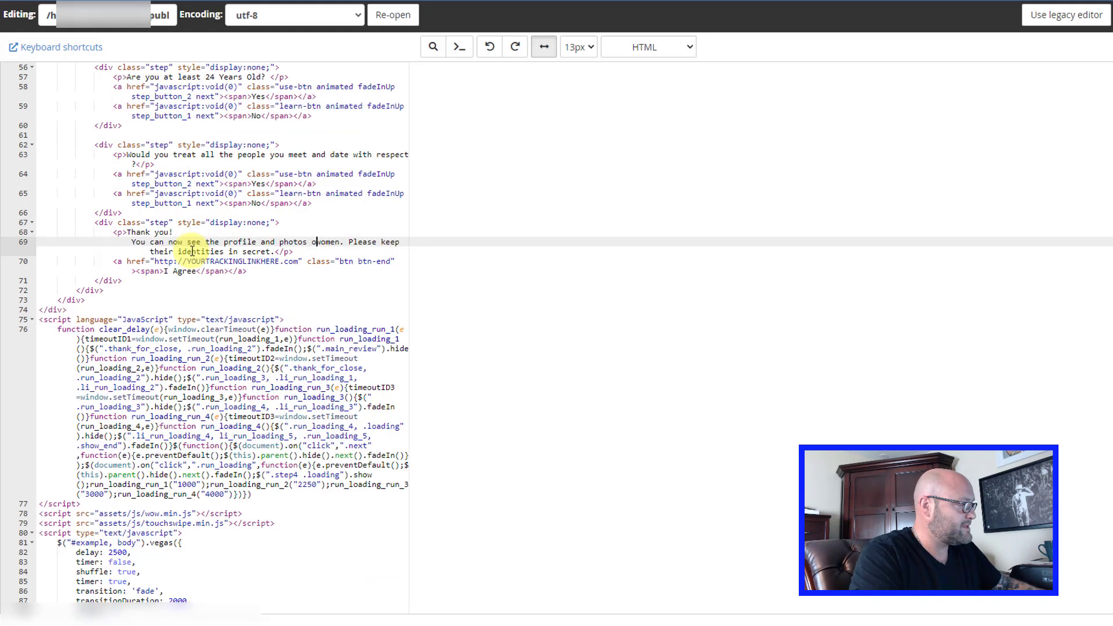
key(BackSpace)
key(BackSpace)
key(BackSpace)
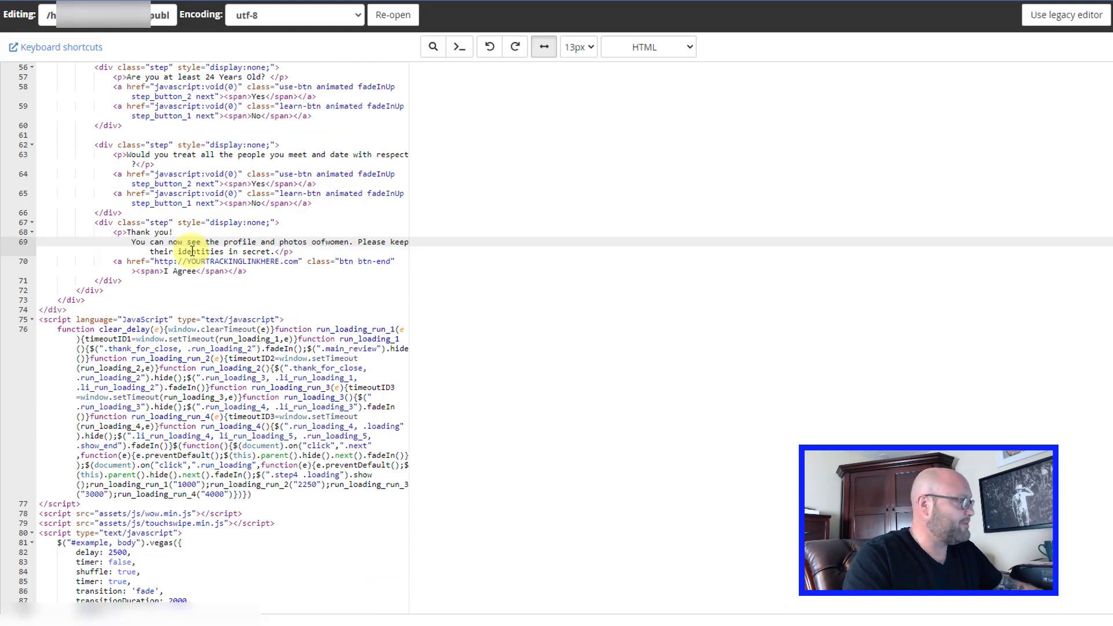
key(BackSpace)
key(BackSpace)
key(BackSpace)
text(of)
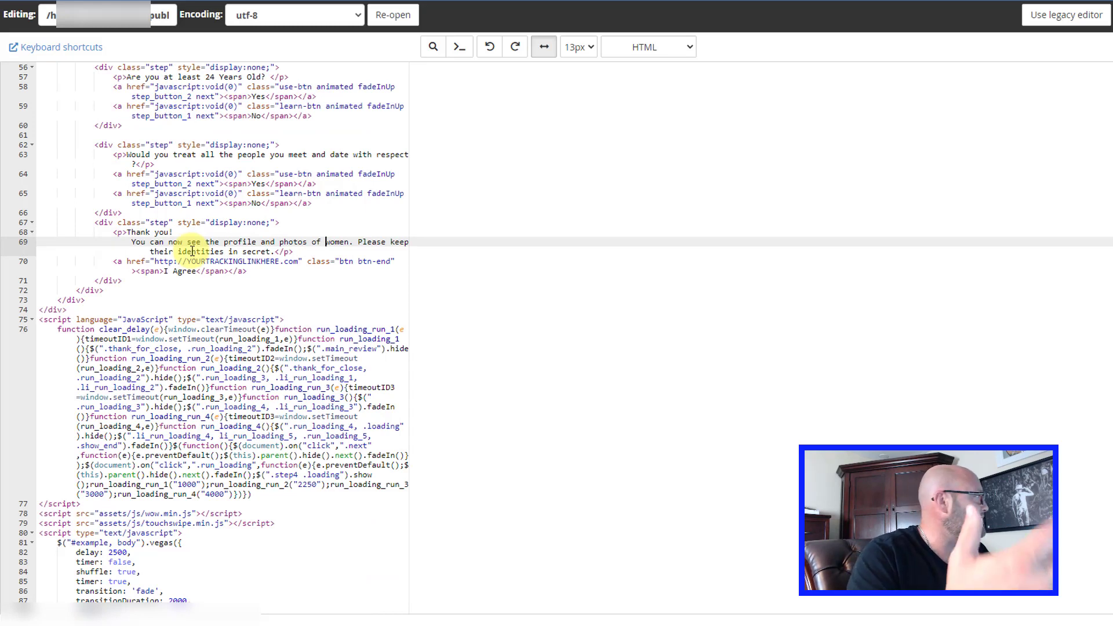
click(154, 262)
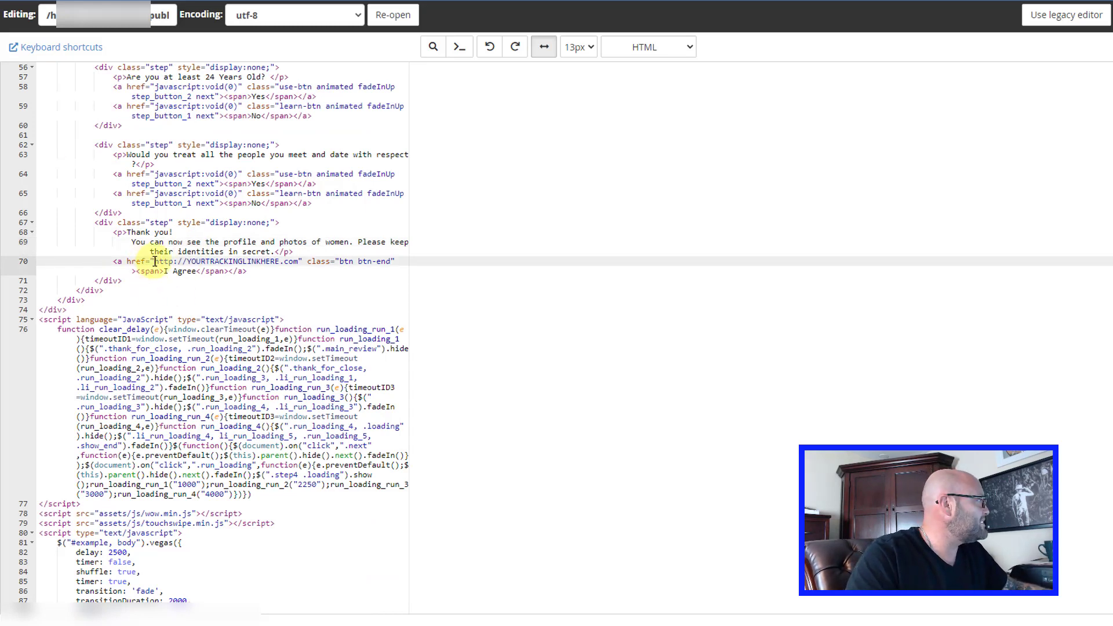
drag(154, 261, 297, 261)
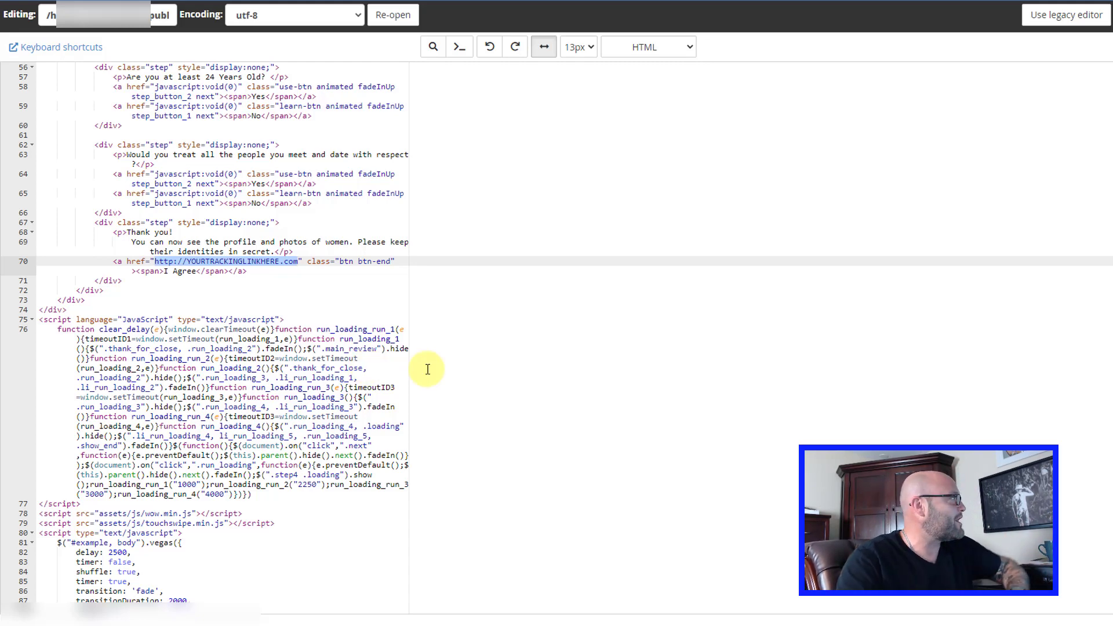
scroll(427, 368, down, 2)
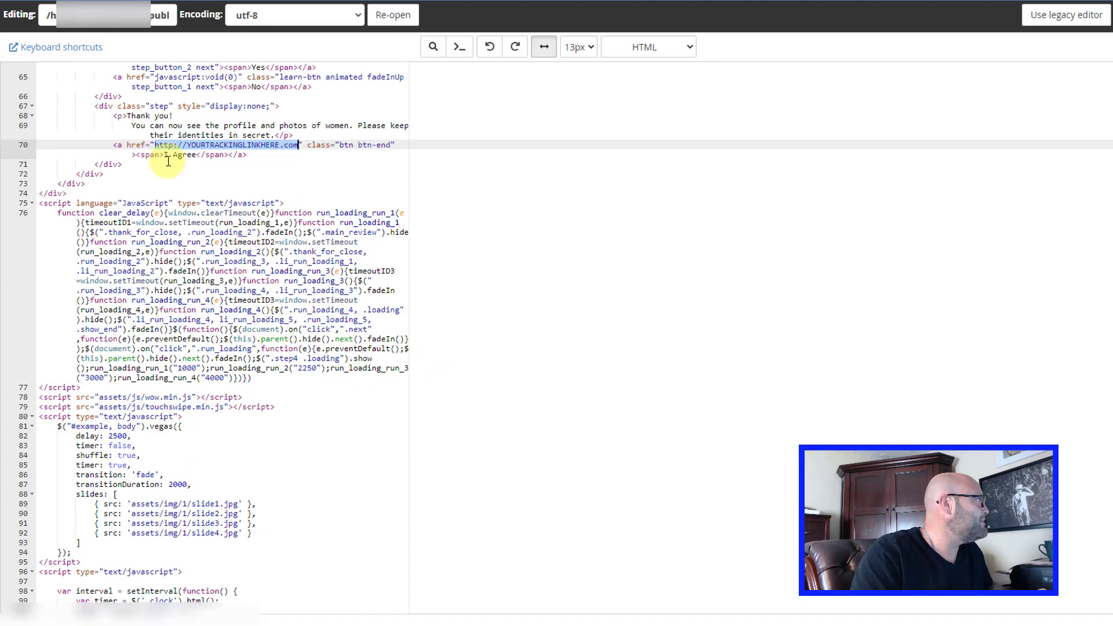
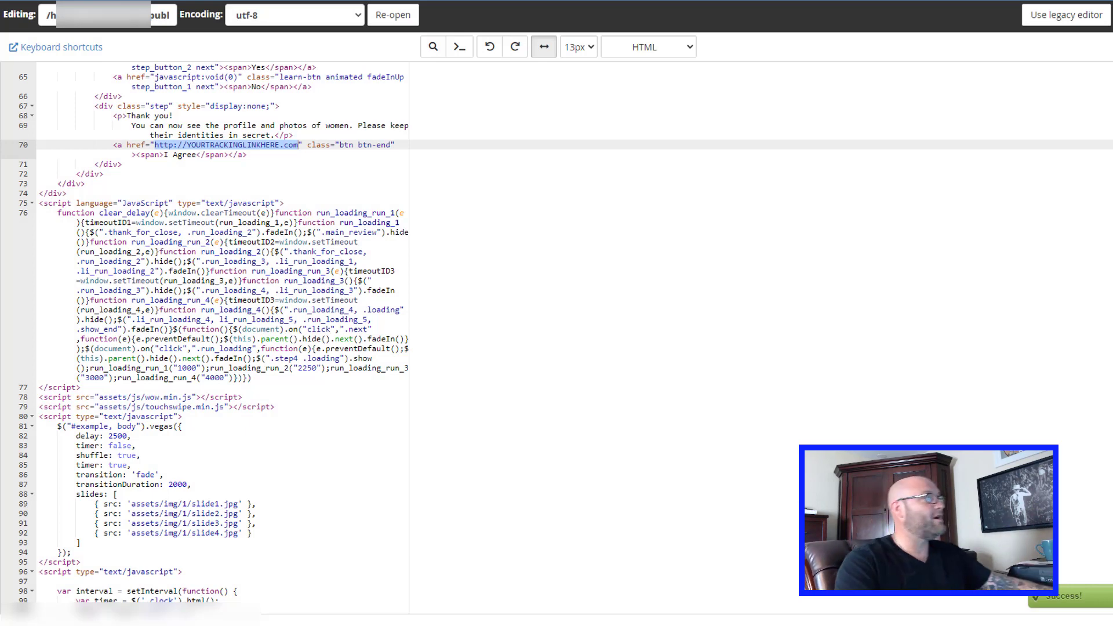
Jump to line 1 of the landing-page code and switch to the AdPlexity keyword search results.
key(ctrl+Home)
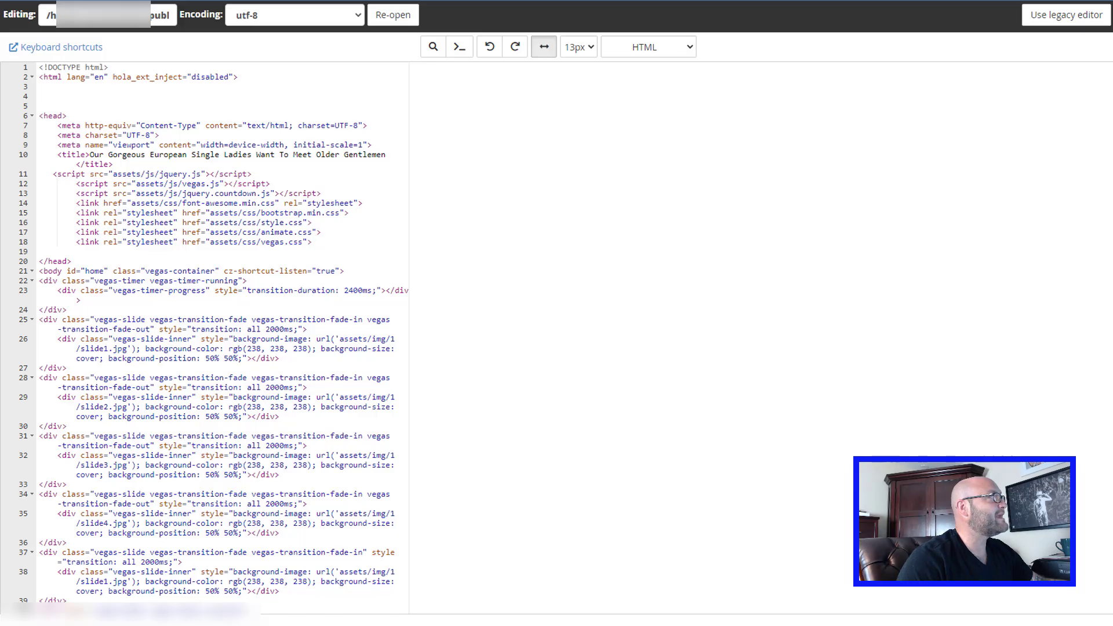
key(ctrl+Tab)
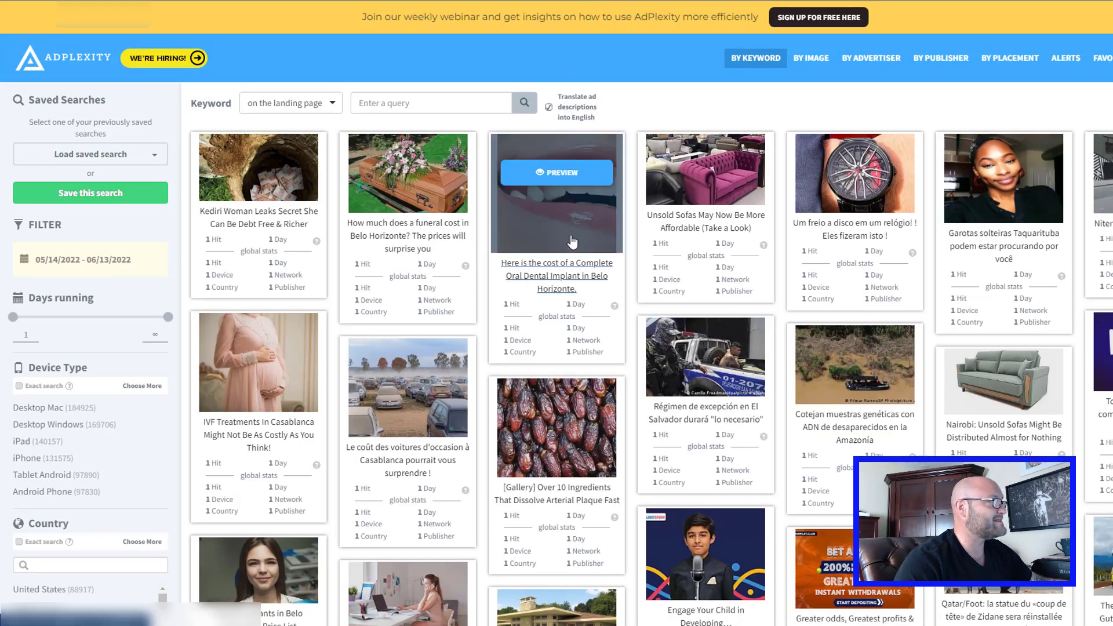
Open the Belo Horizonte Complete Oral Dental Implant ad's detail page and review its charts.
mouse_move(297, 262)
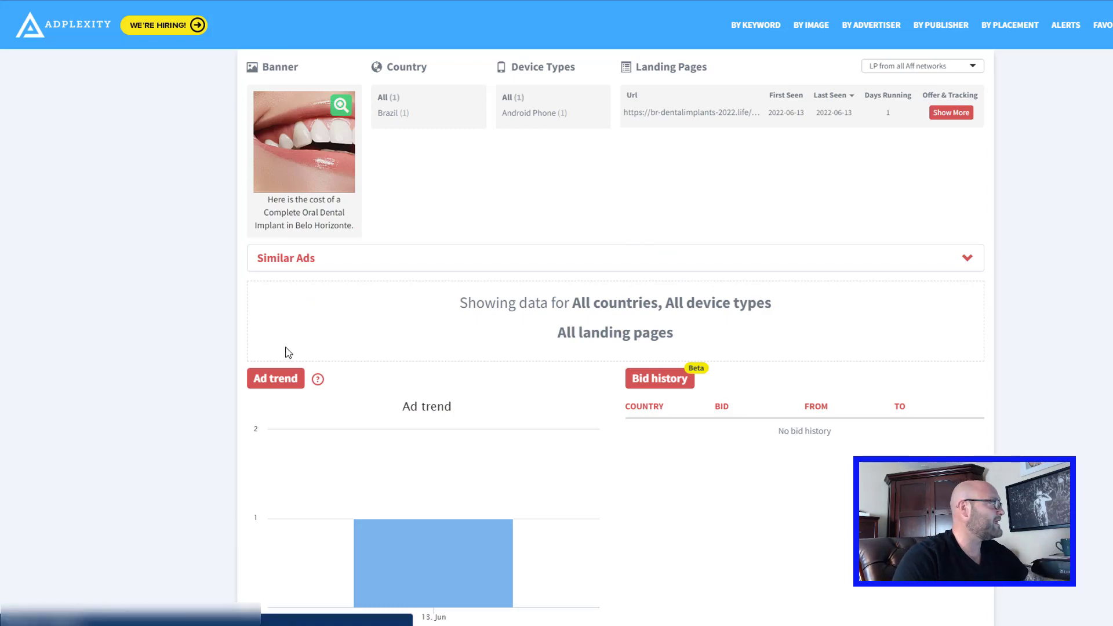
scroll(285, 342, down, 13)
scroll(249, 297, up, 12)
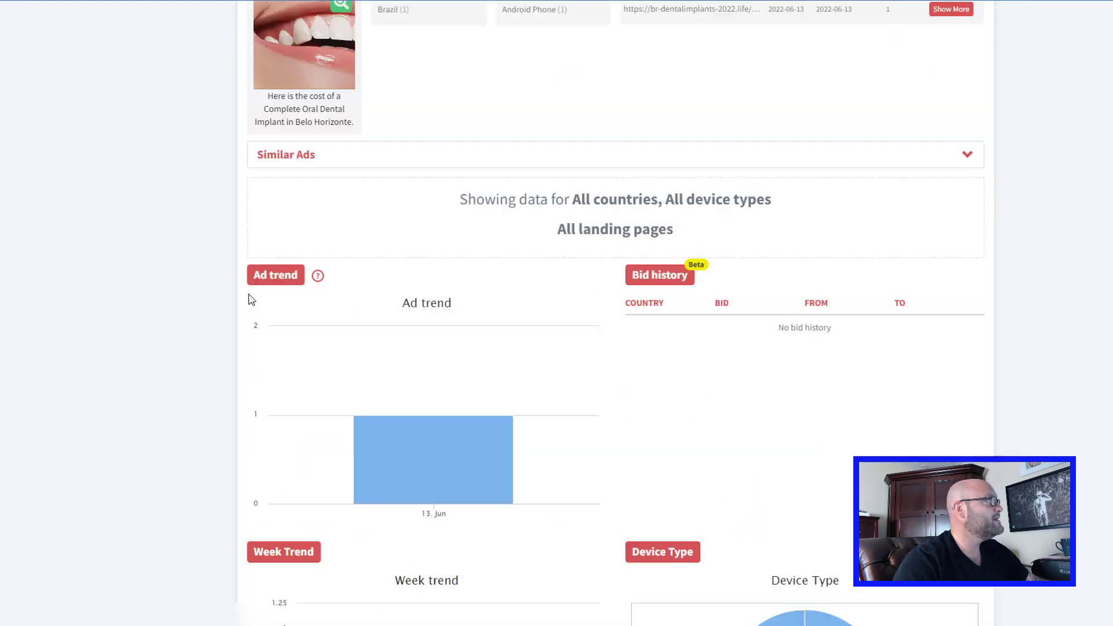
scroll(249, 298, up, 2)
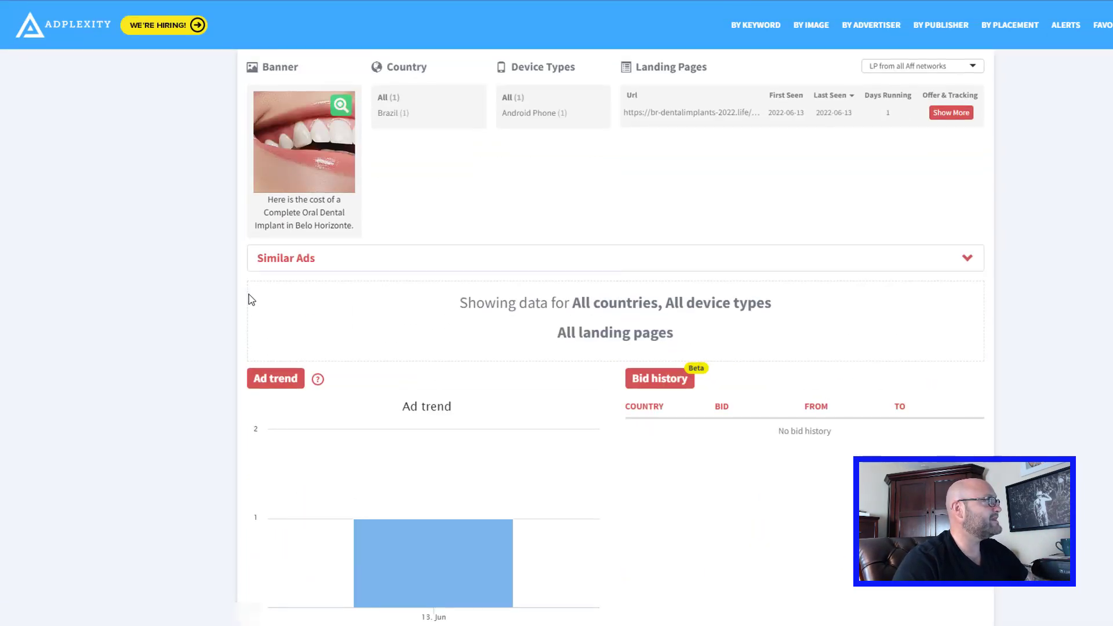
Inspect the dental ad's Landing Page Details redirect chain, then return to the By Keyword search grid.
click(934, 116)
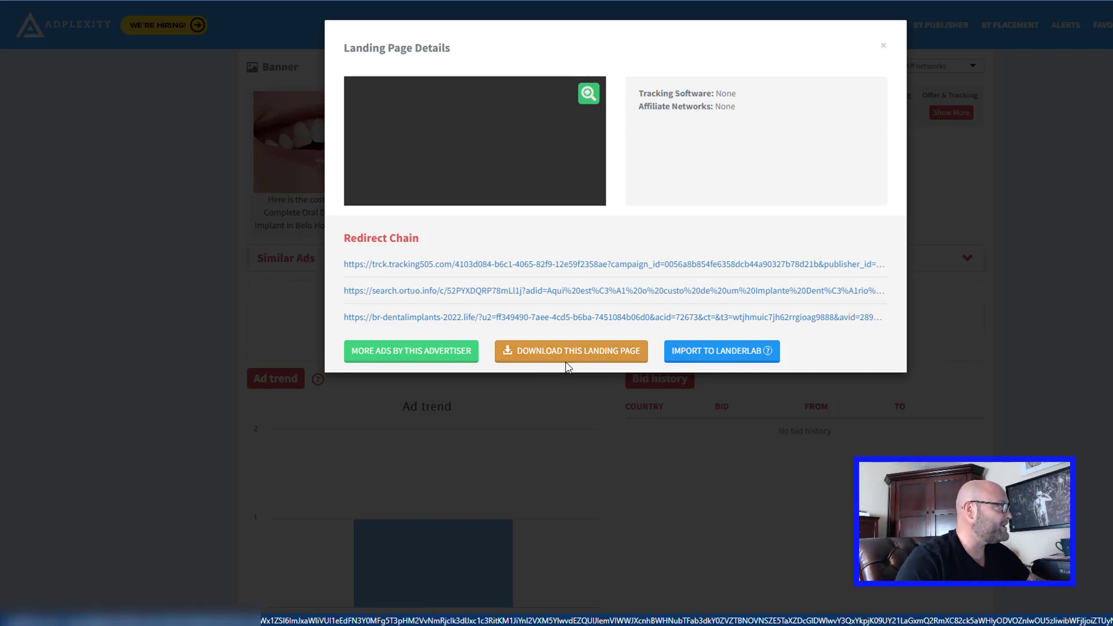
click(178, 197)
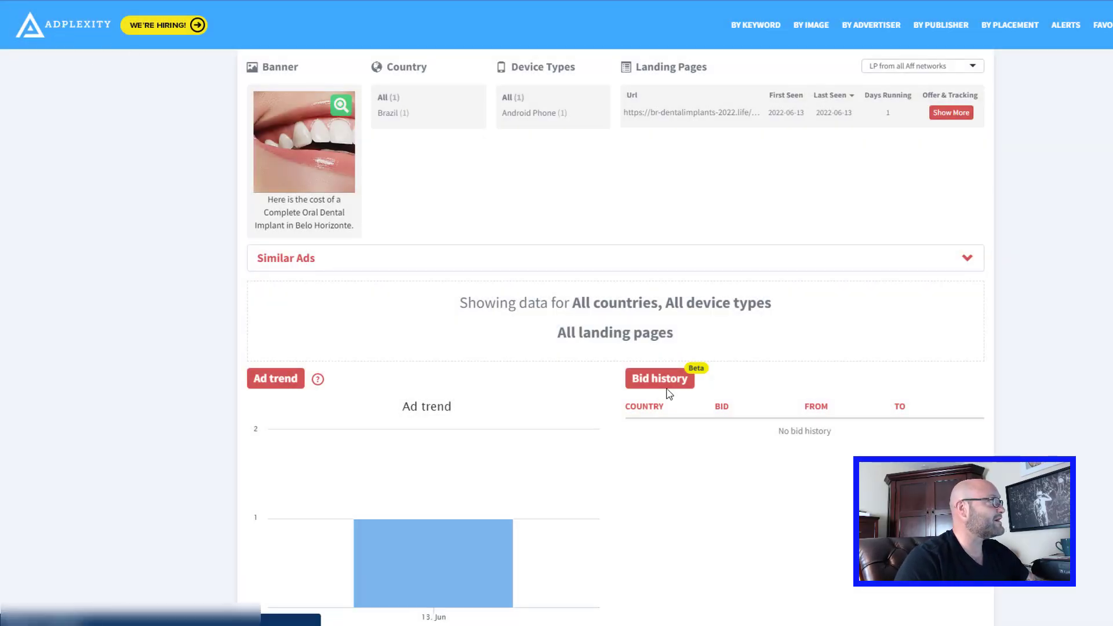
key(alt+Left)
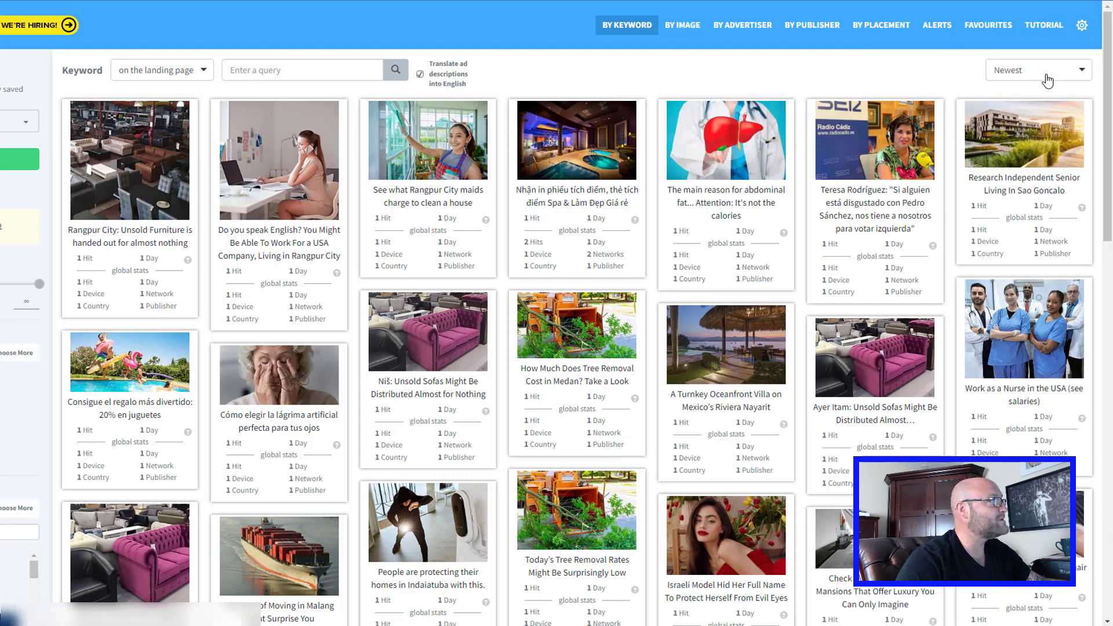
View the AdPlexity membership page with the MEGA Pack of 250 pre-landers, then return to cPanel File Manager.
key(alt+Left)
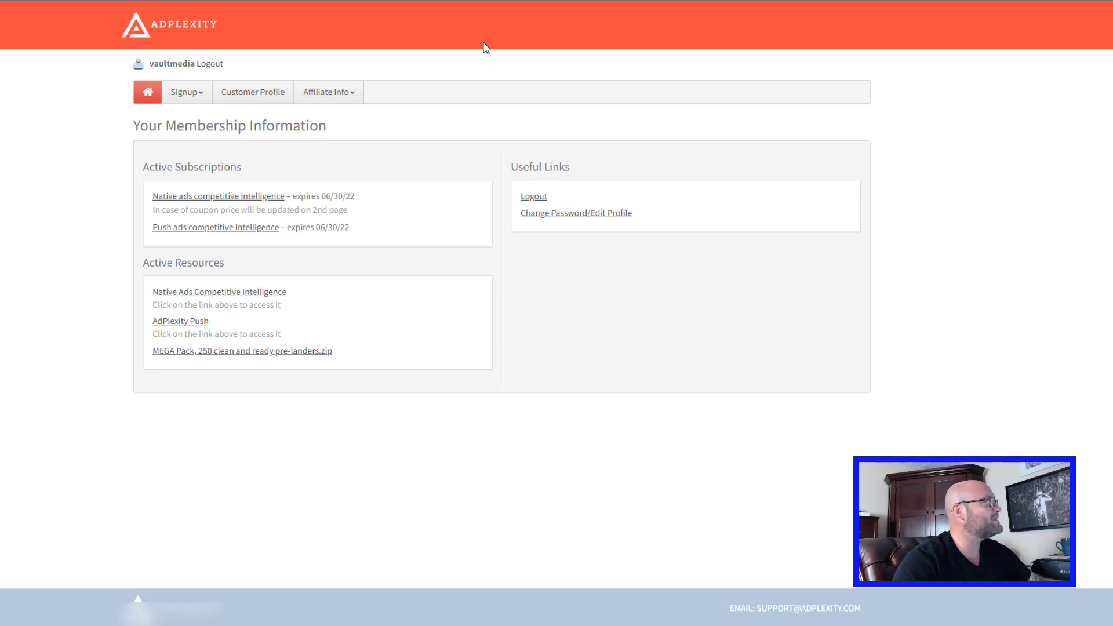
click(542, 7)
click(542, 9)
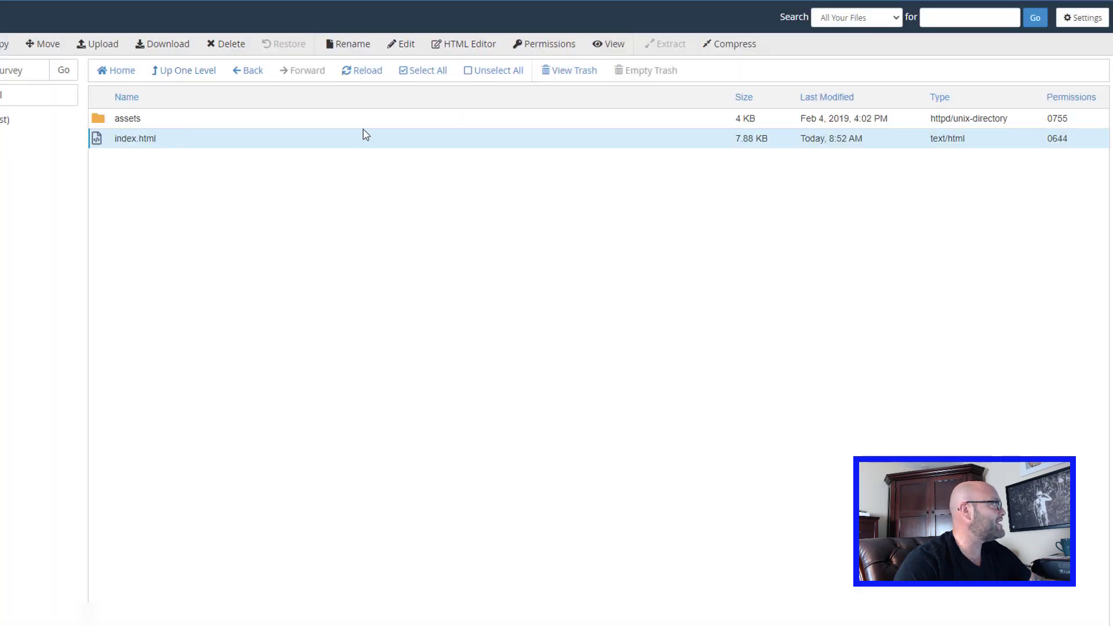
Copy index.html to /public_html/dating/survey/2.html.
double_click(127, 139)
click(324, 144)
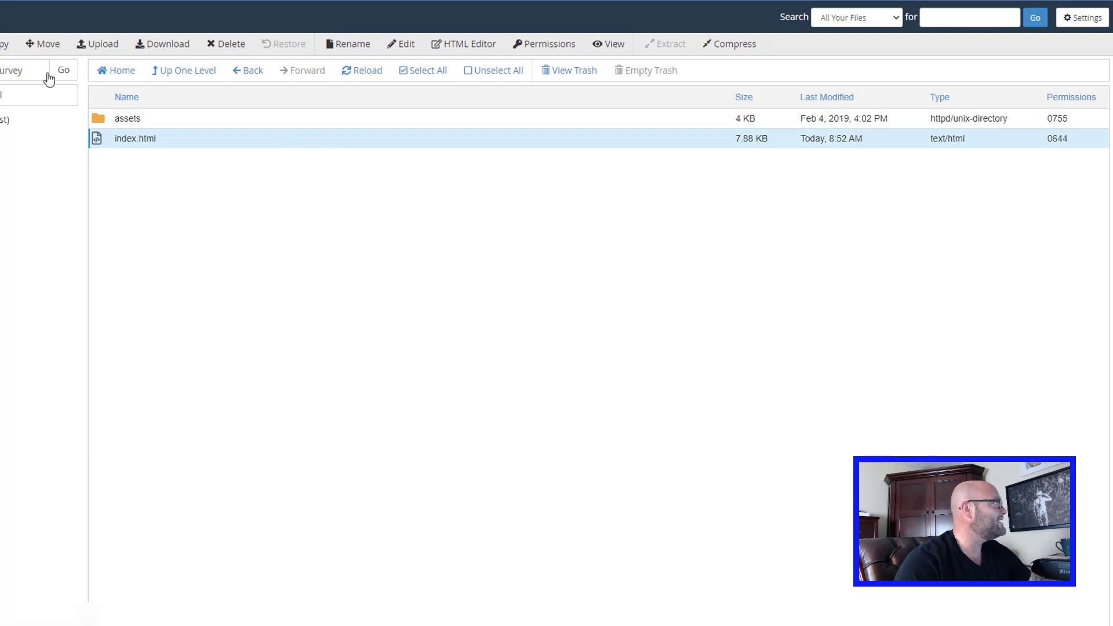
click(4, 44)
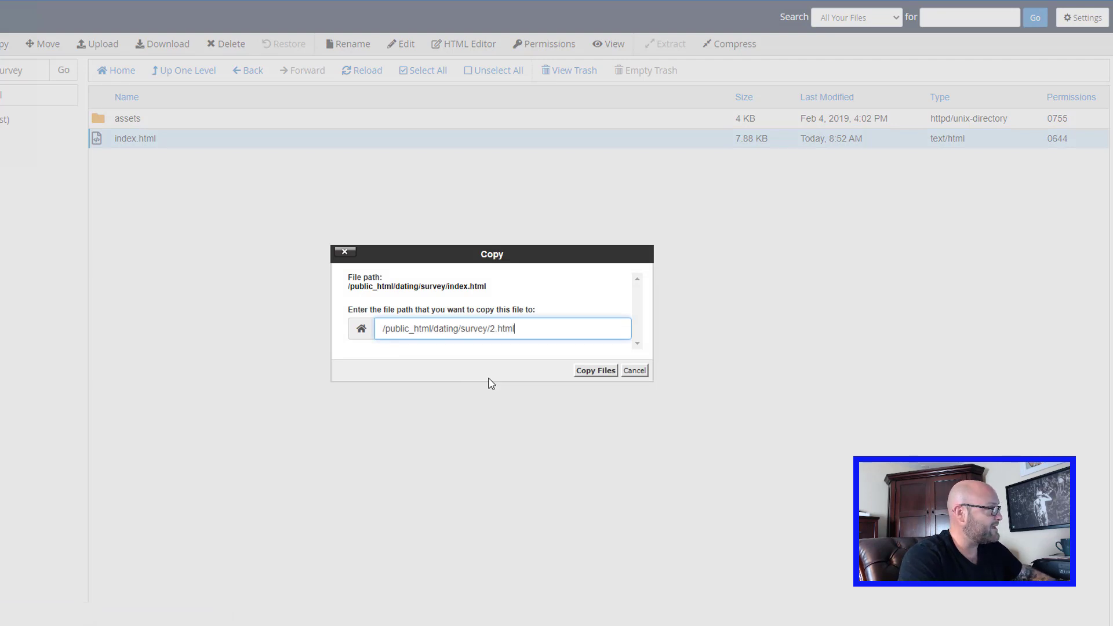
key(Return)
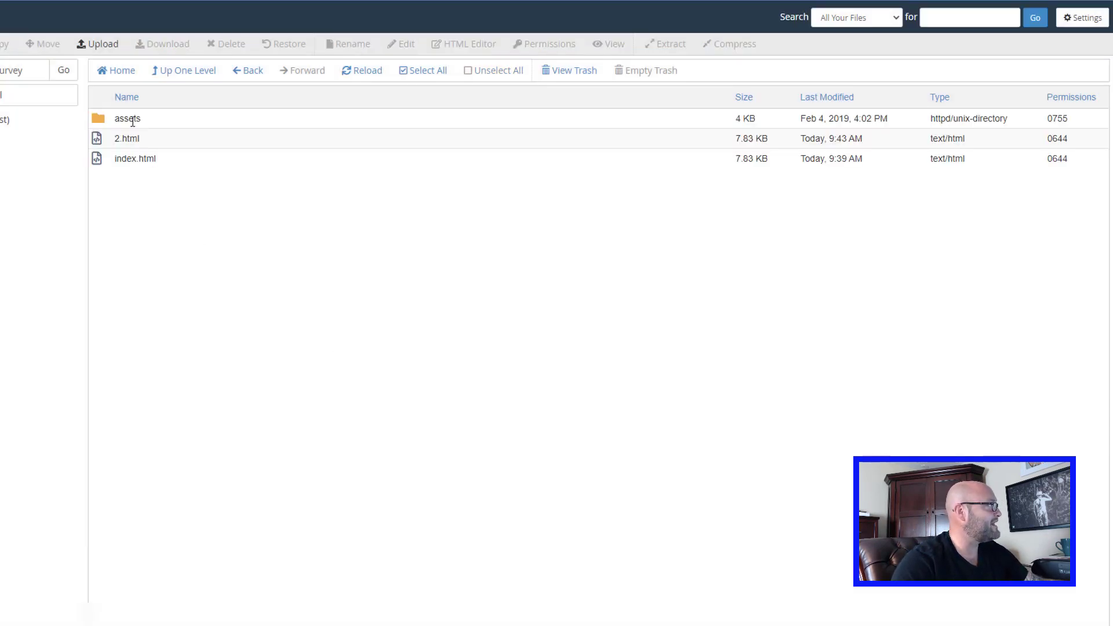
Select the new 2.html file and open it in the code editor.
click(128, 140)
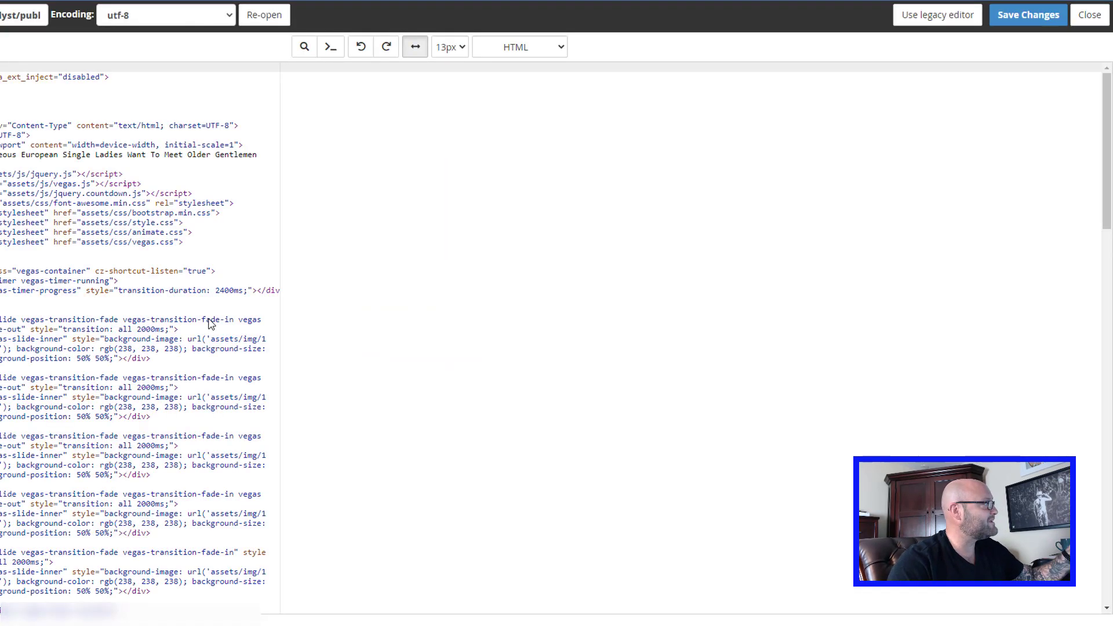
scroll(210, 348, down, 20)
scroll(209, 373, down, 8)
scroll(208, 372, up, 11)
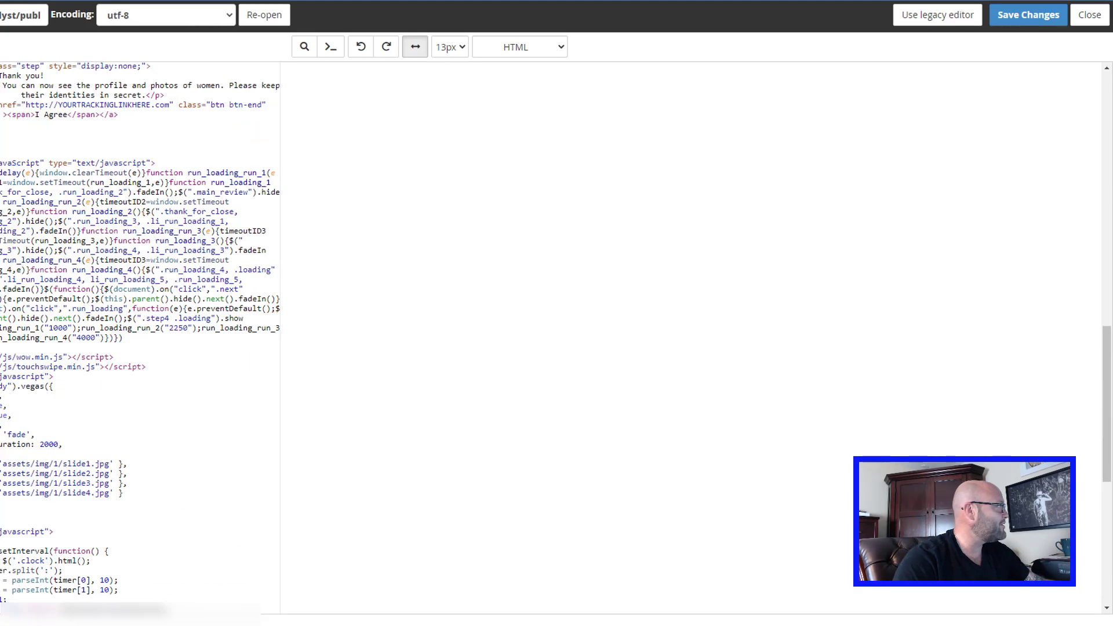